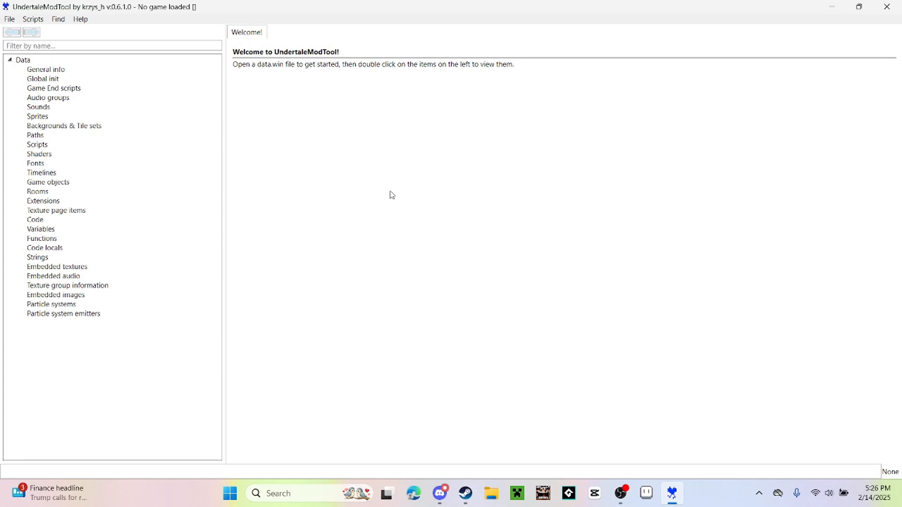
# Bring up the file chooser for opening a game data file.
pyautogui.click(14, 21)
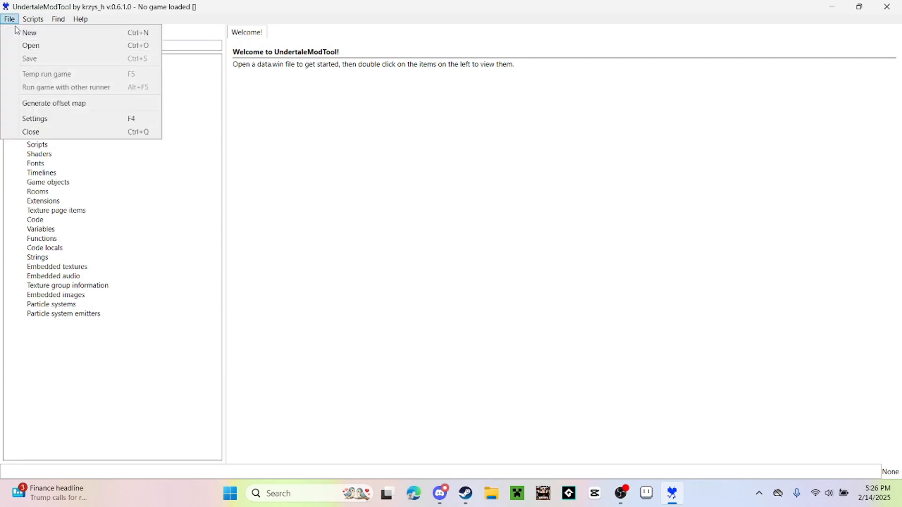
pyautogui.click(30, 45)
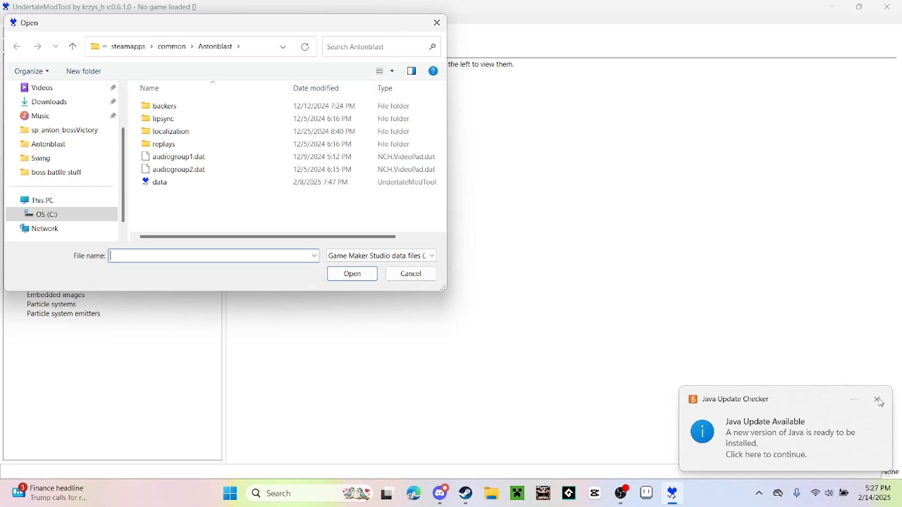
# Switch to Steam and browse Antonblast's local files to check the path of its install folder.
pyautogui.click(802, 242)
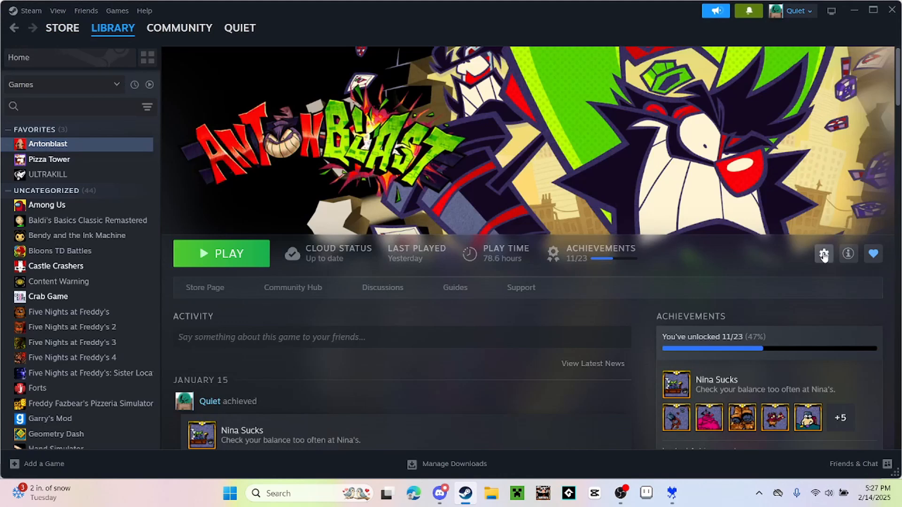
pyautogui.click(823, 254)
pyautogui.moveTo(761, 316)
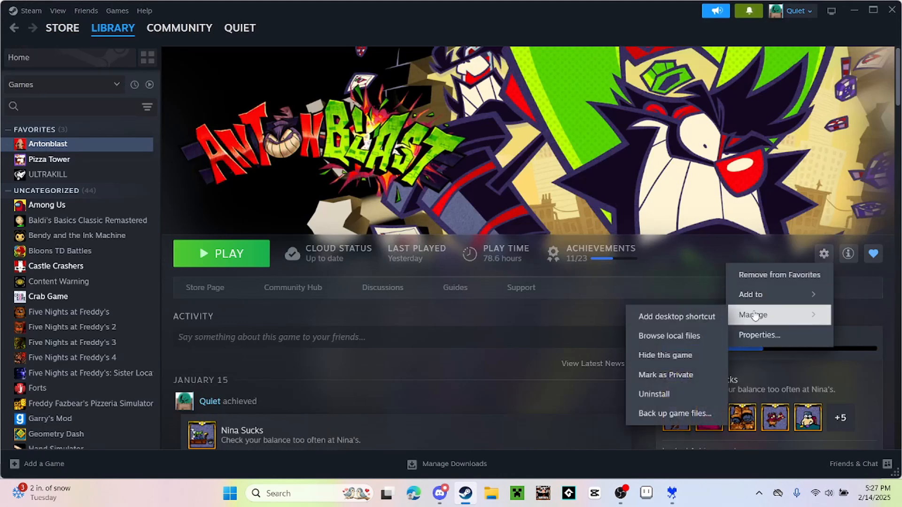
pyautogui.click(687, 341)
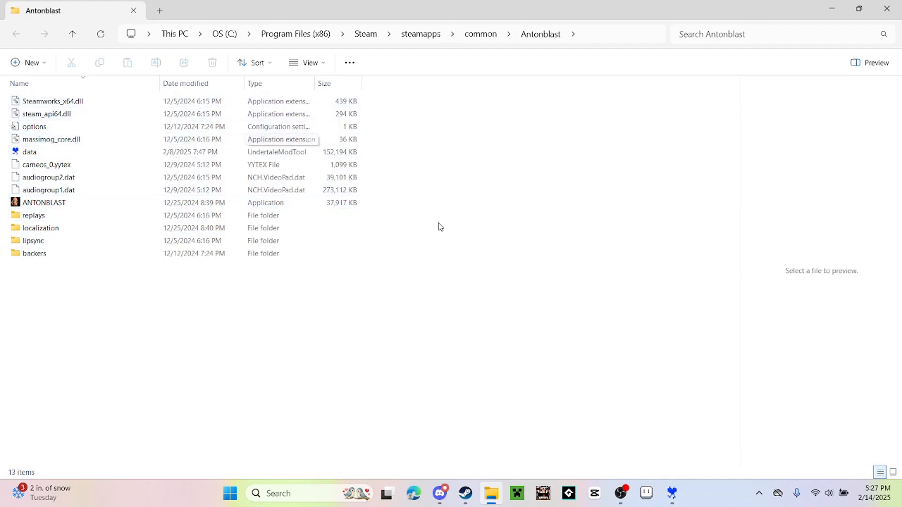
pyautogui.click(599, 34)
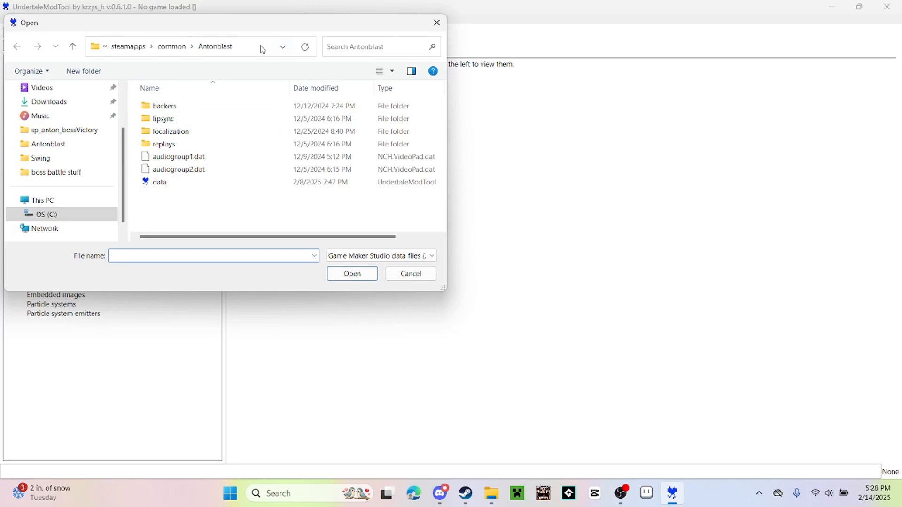
# Switch back to UndertaleModTool, open the data file from the Antonblast folder and accept the YYC warning.
pyautogui.click(262, 48)
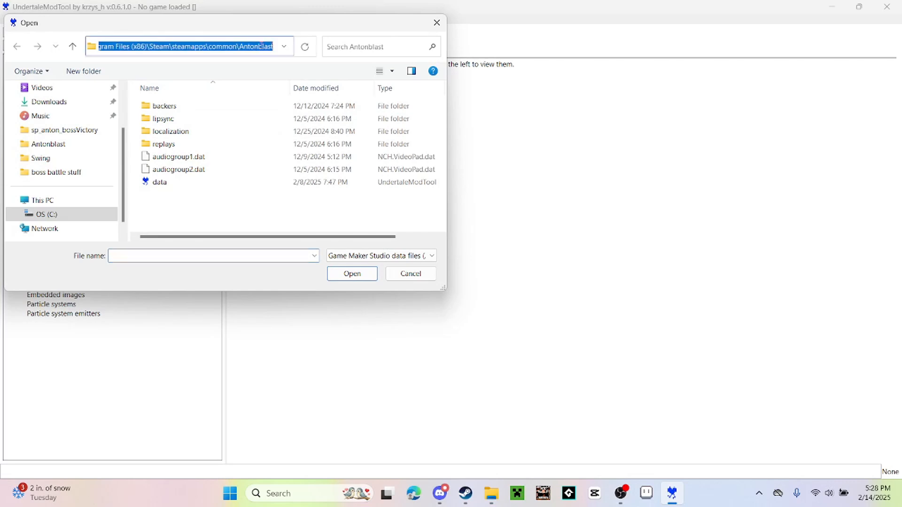
pyautogui.click(261, 46)
pyautogui.press('Escape')
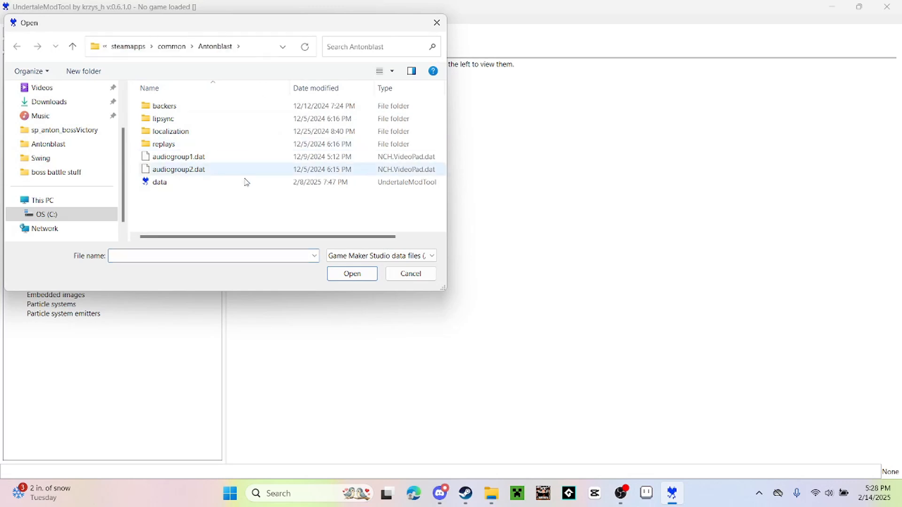
pyautogui.click(241, 186)
pyautogui.doubleClick(241, 186)
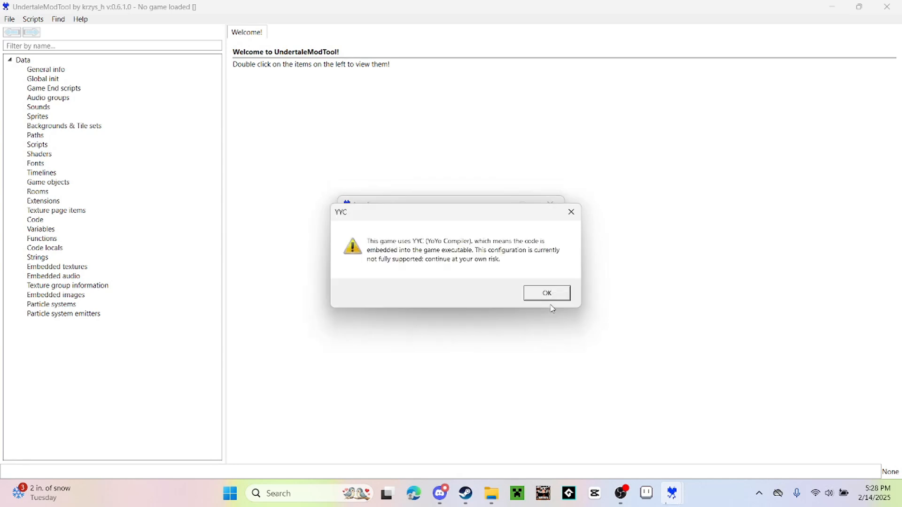
pyautogui.click(547, 292)
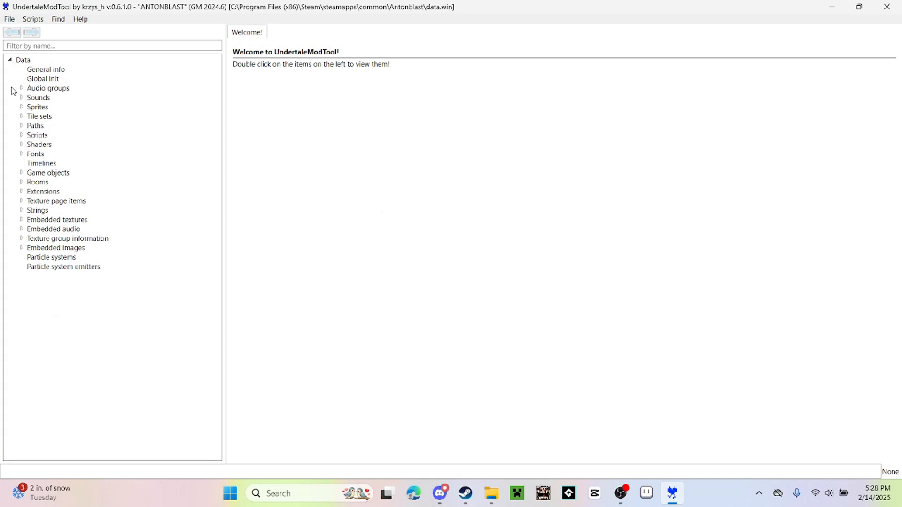
# Expand the Sprites category and filter the resource list by "anton".
pyautogui.click(22, 107)
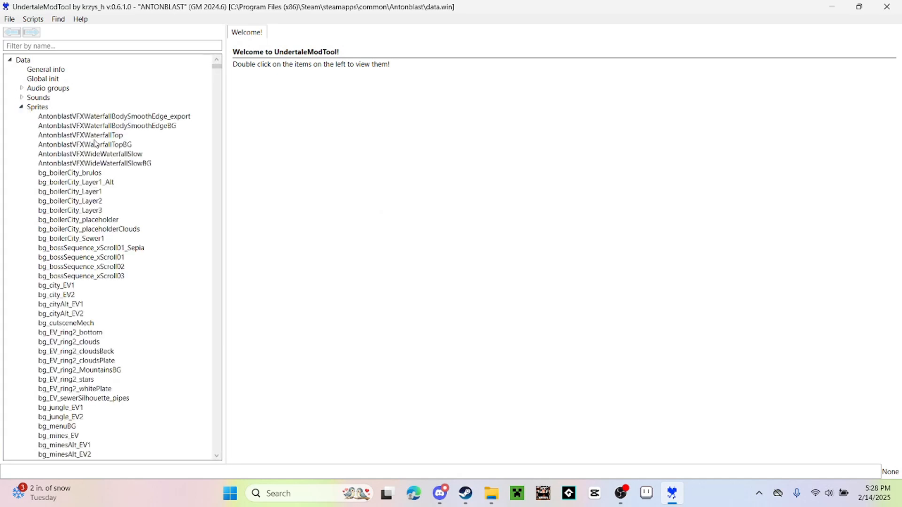
pyautogui.scroll(-6, 79, 235)
pyautogui.click(99, 44)
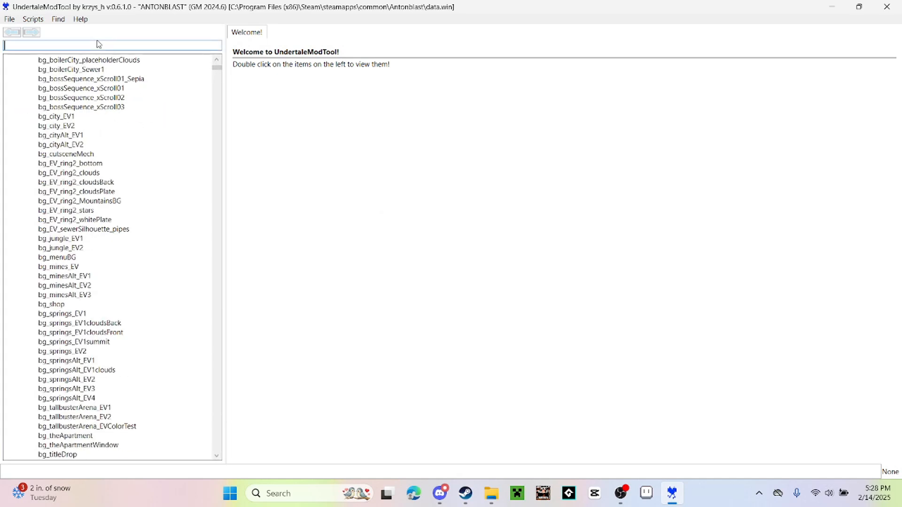
pyautogui.write('anton')
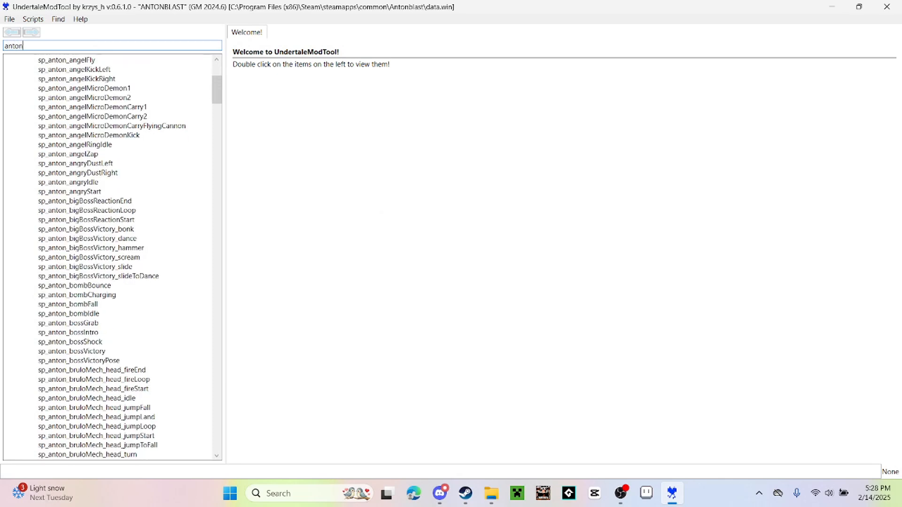
pyautogui.scroll(-3, 80, 322)
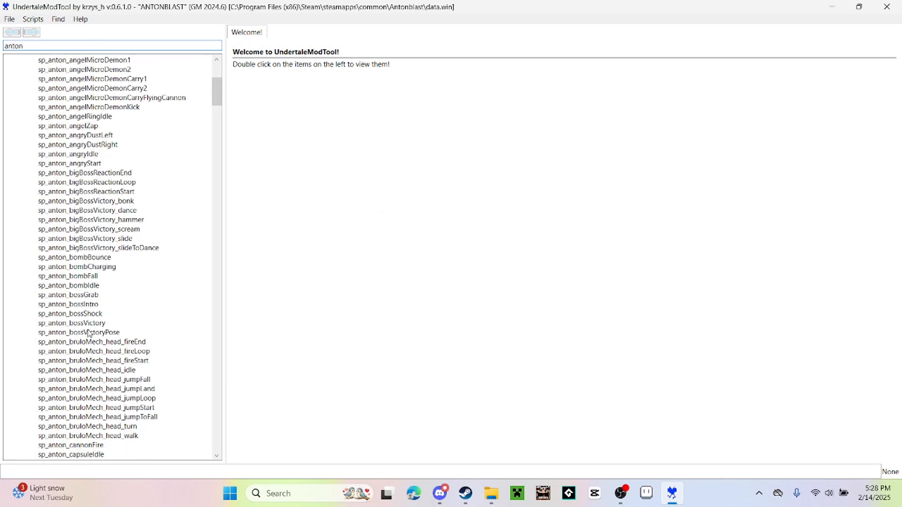
# Open the sprite sp_anton_bossVictory and preview several of its texture frames, including the last ones.
pyautogui.doubleClick(87, 324)
pyautogui.scroll(-10, 282, 300)
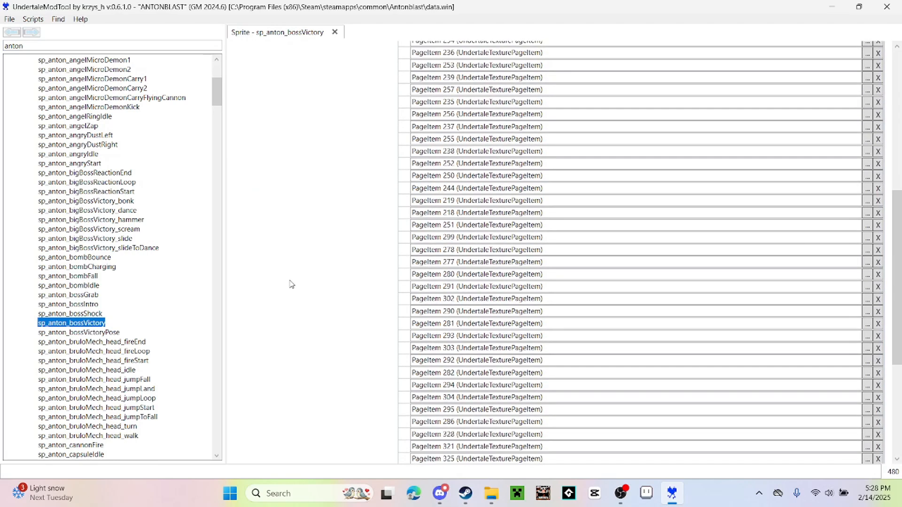
pyautogui.scroll(1, 270, 291)
pyautogui.click(447, 231)
pyautogui.scroll(-2, 360, 260)
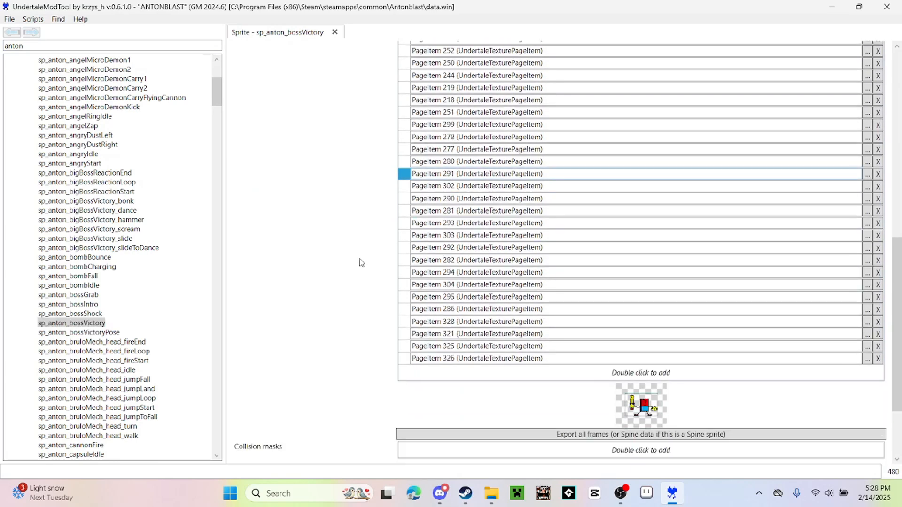
pyautogui.click(461, 236)
pyautogui.click(457, 283)
pyautogui.click(458, 309)
pyautogui.click(460, 334)
pyautogui.click(461, 347)
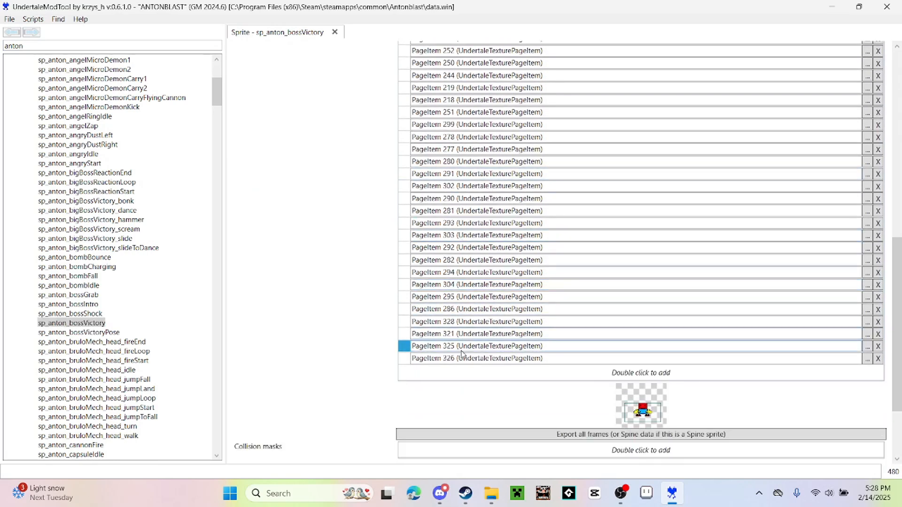
pyautogui.click(462, 357)
pyautogui.scroll(7, 129, 271)
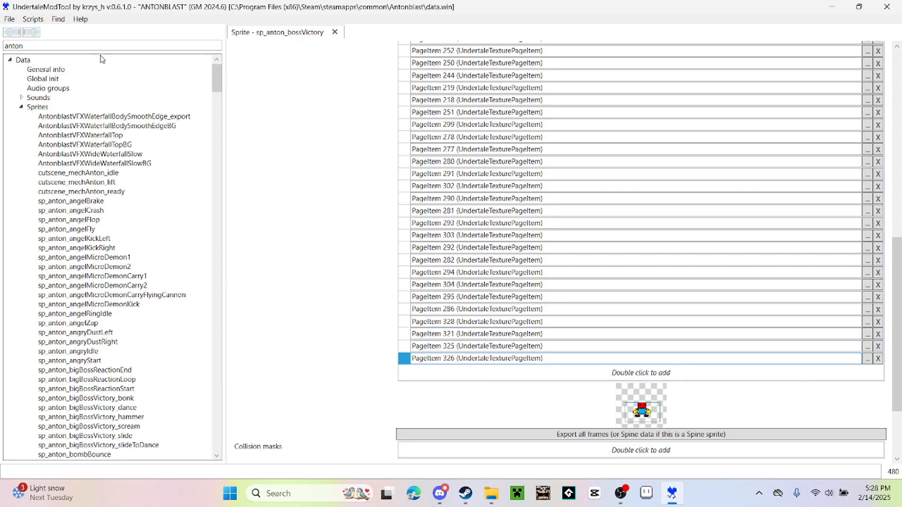
# Filter the resource list by "annie_idle" and select the sprite sp_annie_idle.
pyautogui.doubleClick(10, 46)
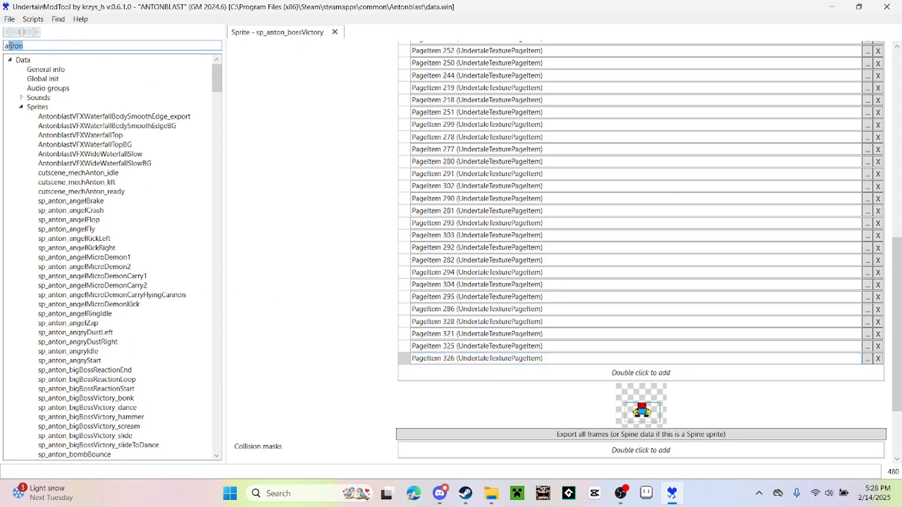
pyautogui.write('annie_idle')
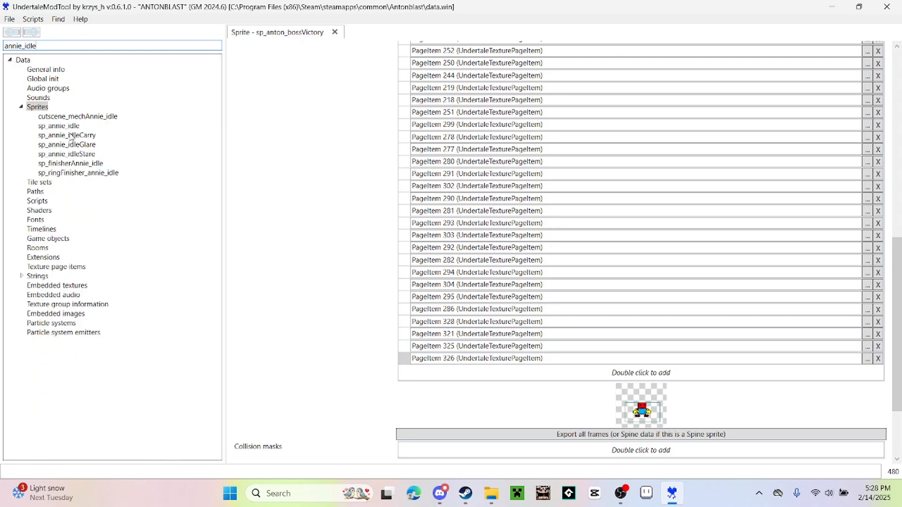
pyautogui.click(71, 126)
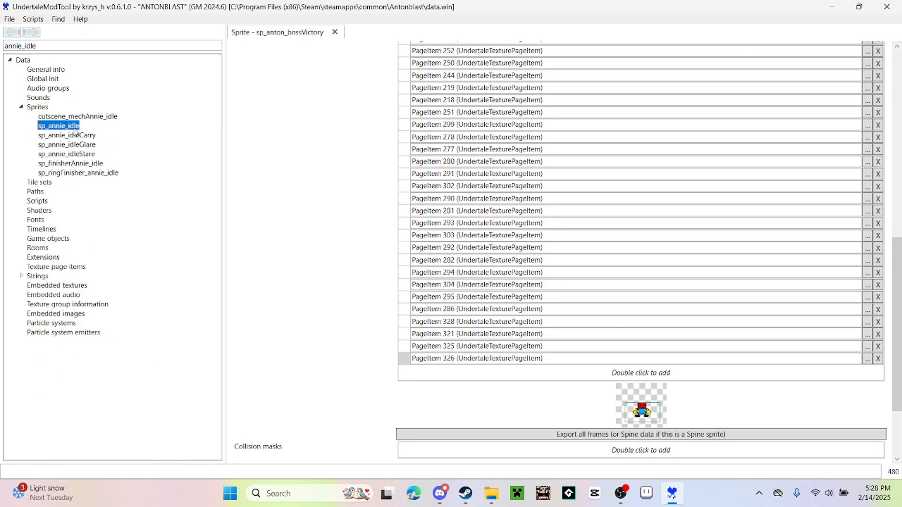
# Examine the sprites sp_annie_idleStare and sp_annie_idleGlare, previewing individual texture frames.
pyautogui.click(94, 155)
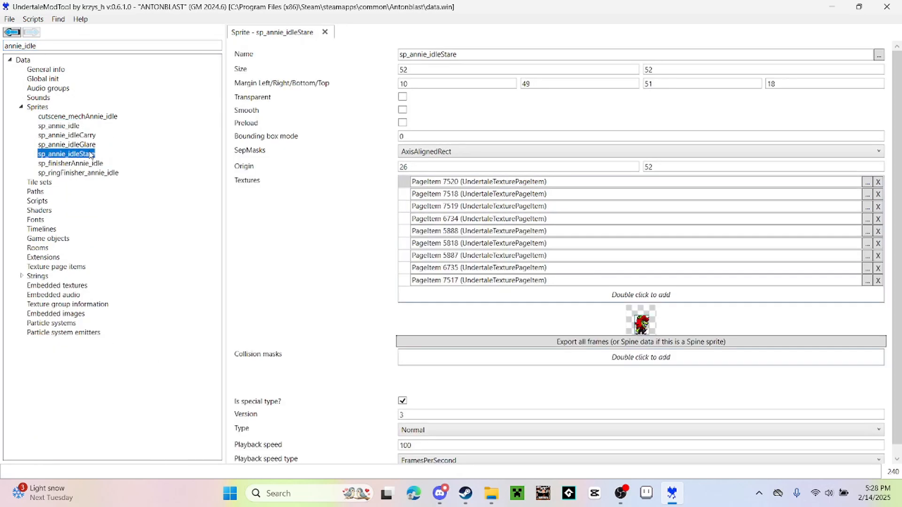
pyautogui.click(90, 145)
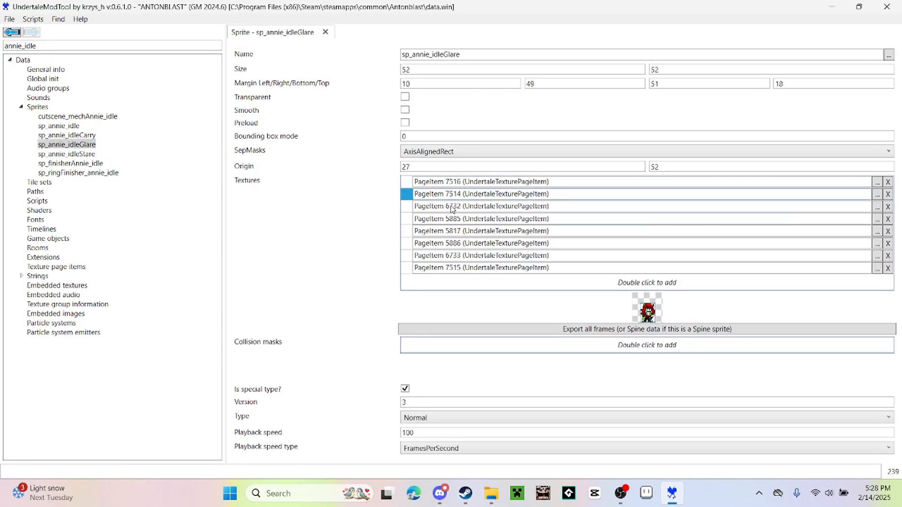
pyautogui.click(91, 153)
pyautogui.click(92, 147)
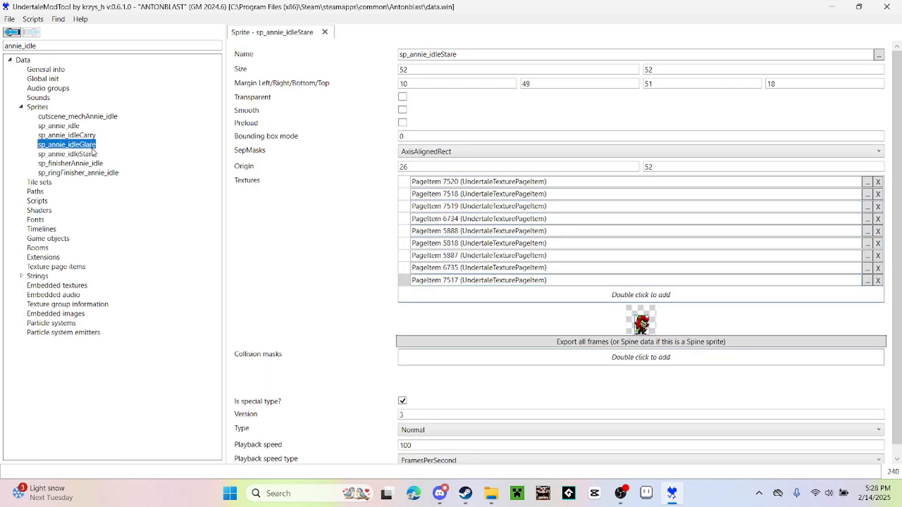
pyautogui.click(457, 218)
pyautogui.click(458, 193)
pyautogui.click(458, 186)
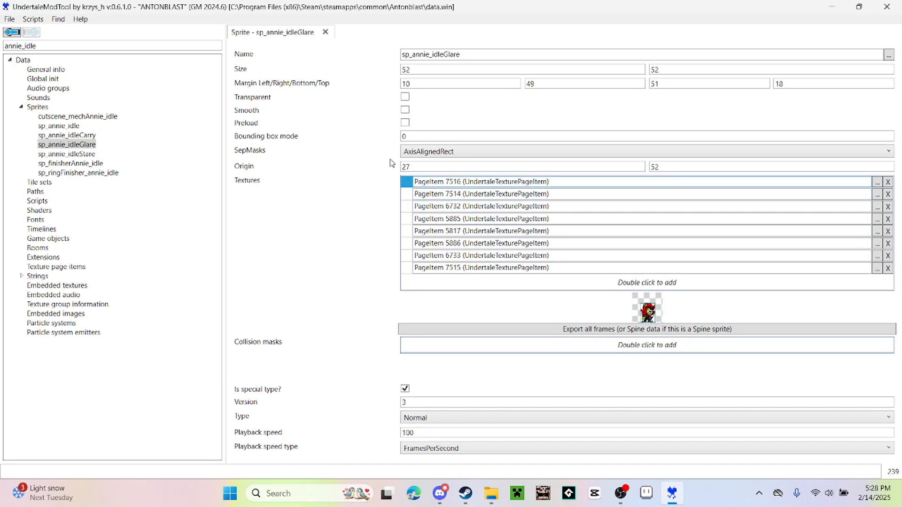
# Start exporting all frames of sp_annie_idle and choose the Sprites folder inside EDA BLAST as the save location.
pyautogui.click(72, 126)
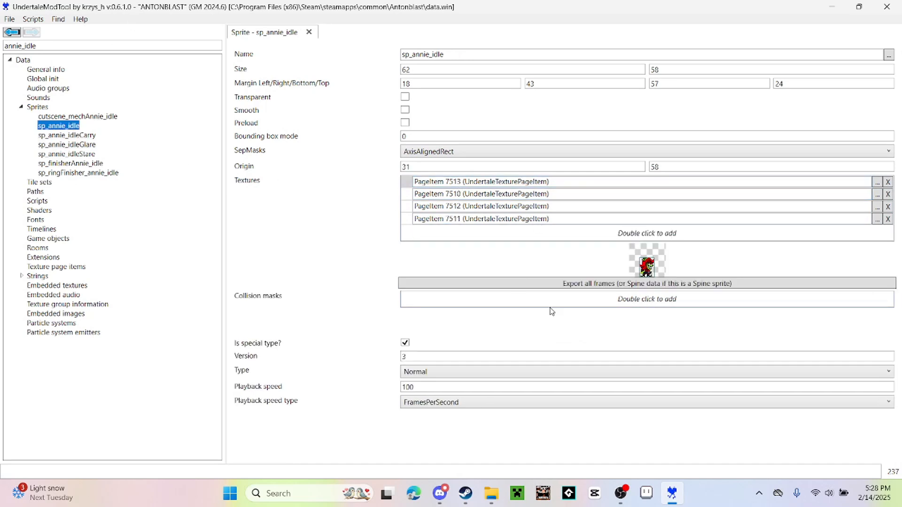
pyautogui.click(556, 284)
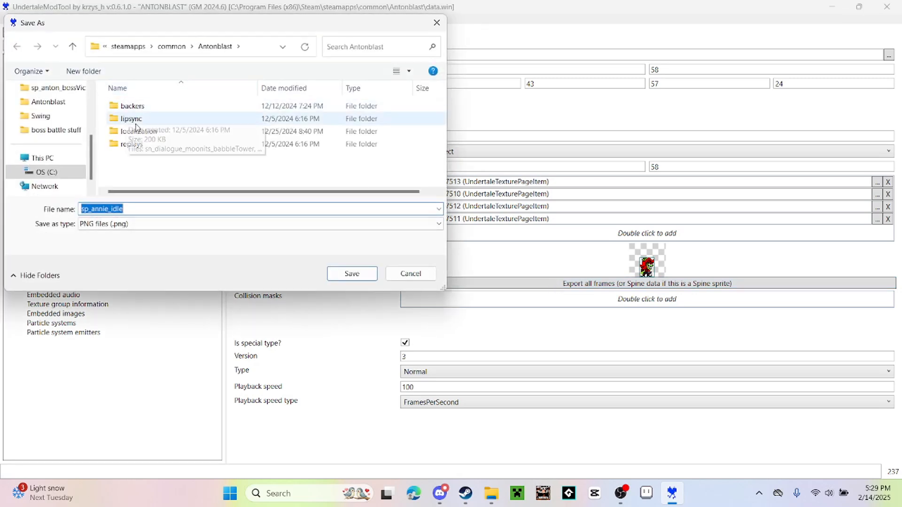
pyautogui.scroll(2, 66, 109)
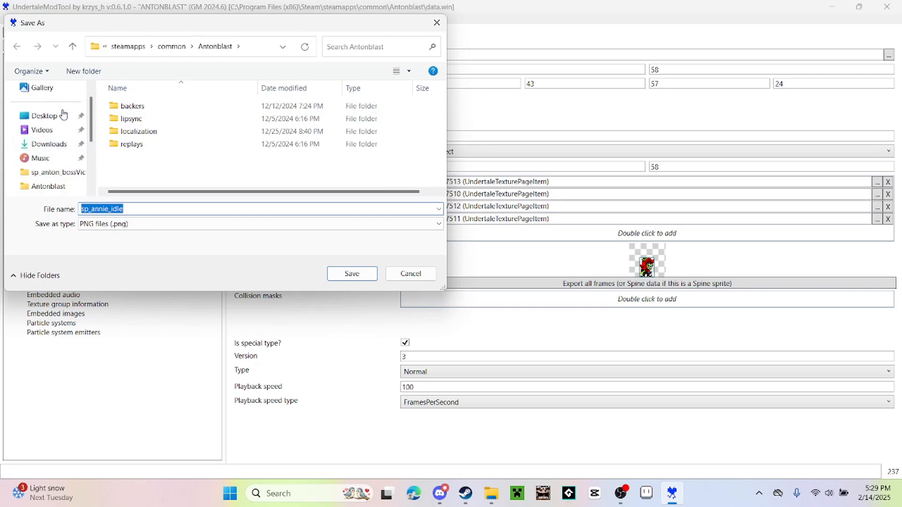
pyautogui.click(61, 172)
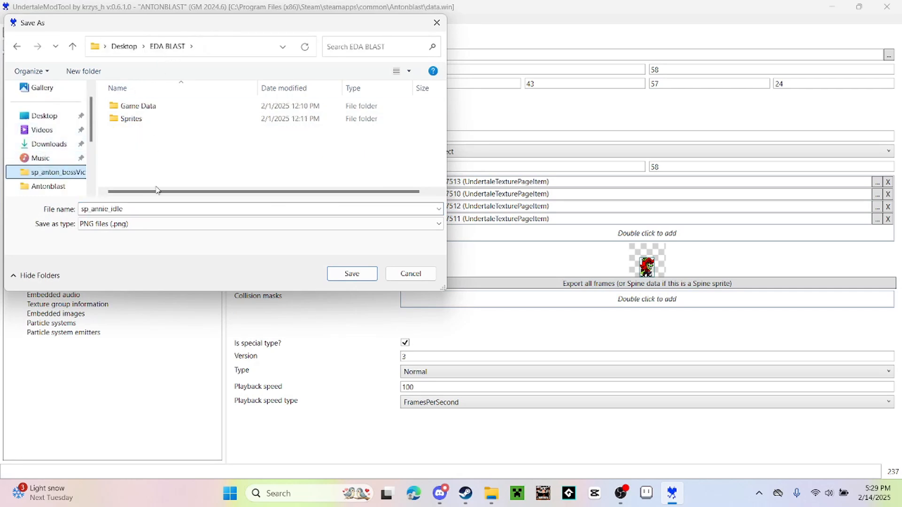
pyautogui.scroll(1, 65, 155)
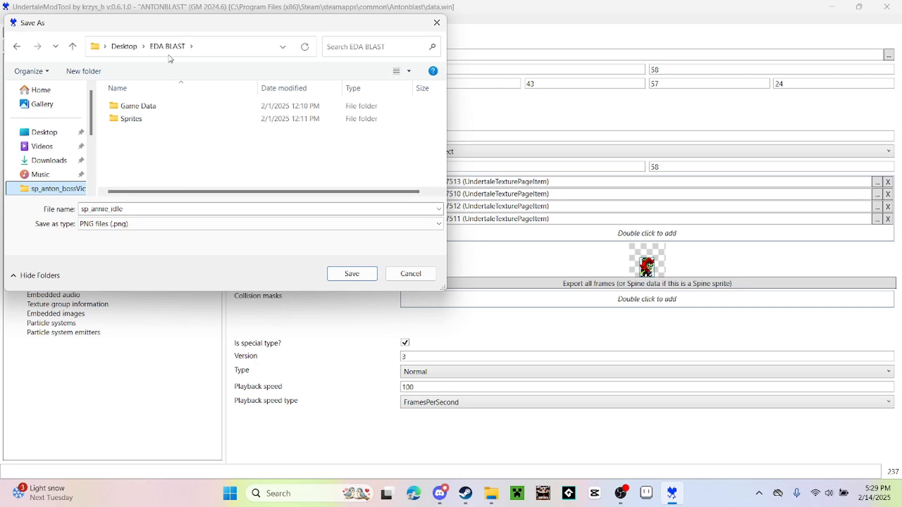
pyautogui.doubleClick(174, 122)
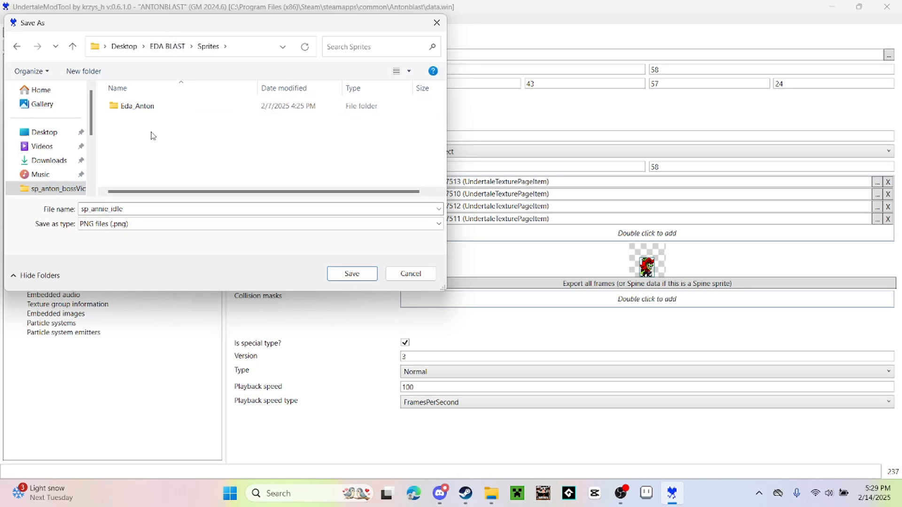
# Create a folder named Bendy_Annie inside the Sprites folder and open it as the export destination.
pyautogui.rightClick(150, 136)
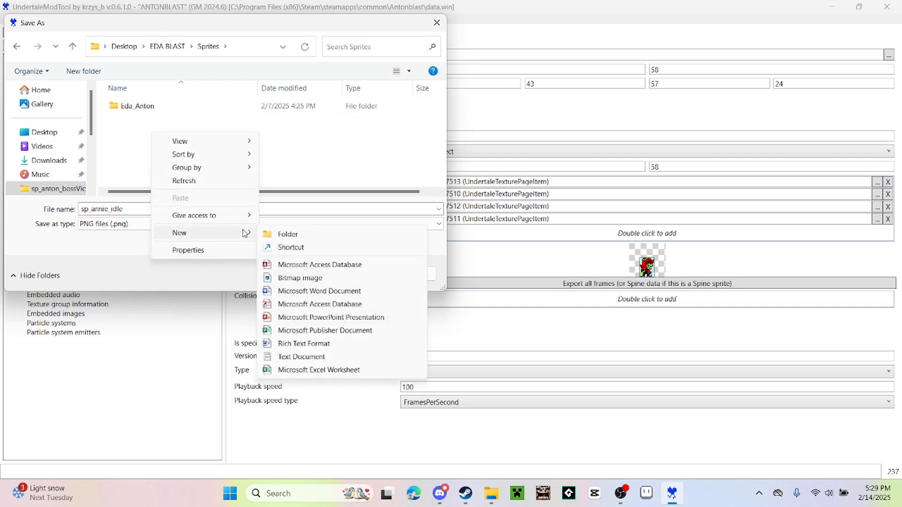
pyautogui.moveTo(243, 233)
pyautogui.click(278, 233)
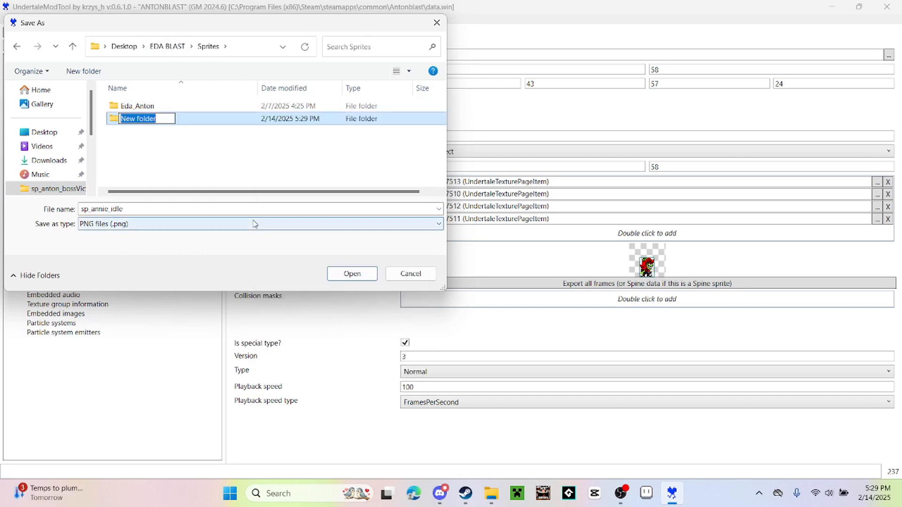
pyautogui.write('Bendy')
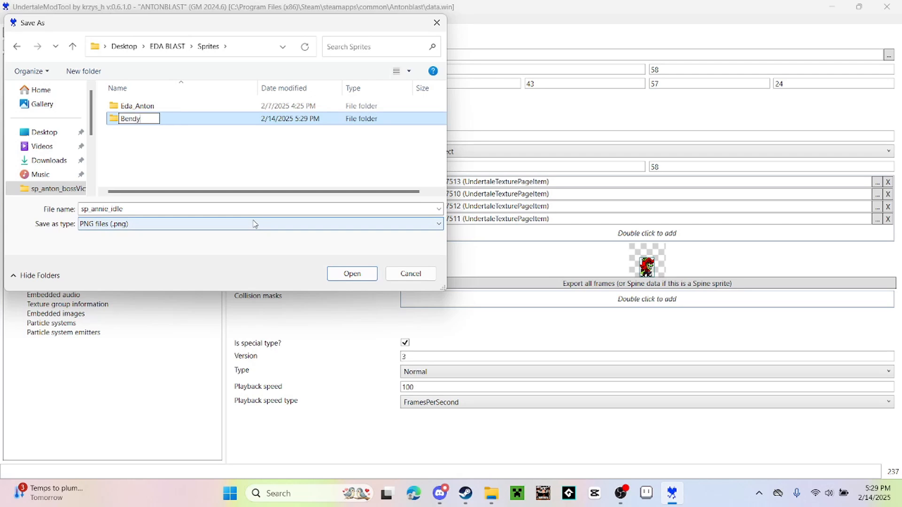
pyautogui.write('_Annie')
pyautogui.press('Return')
pyautogui.doubleClick(181, 112)
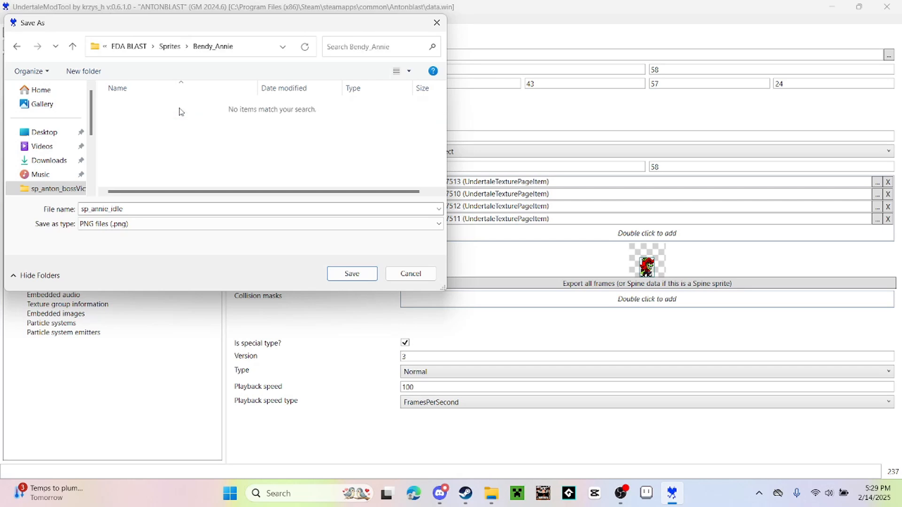
# Create a folder named Idles inside the Bendy_Annie folder.
pyautogui.rightClick(188, 149)
pyautogui.moveTo(277, 275)
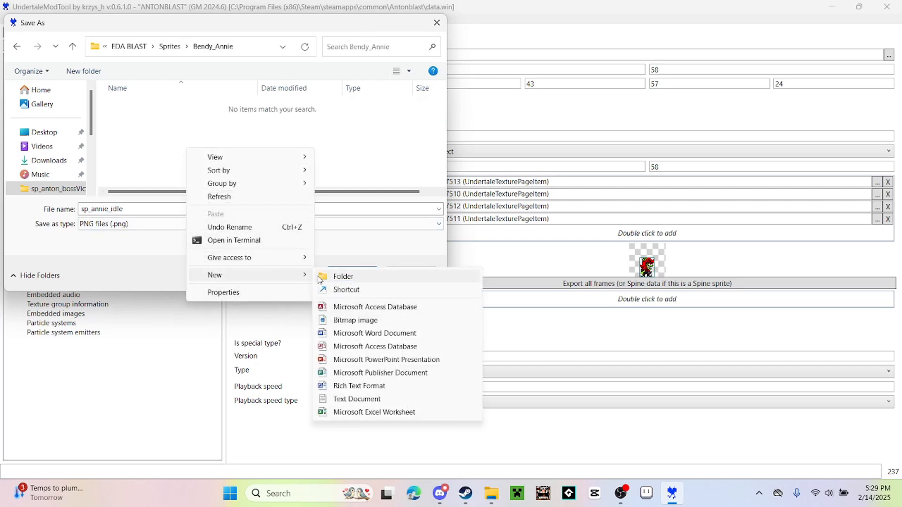
pyautogui.click(334, 277)
pyautogui.write('Idd')
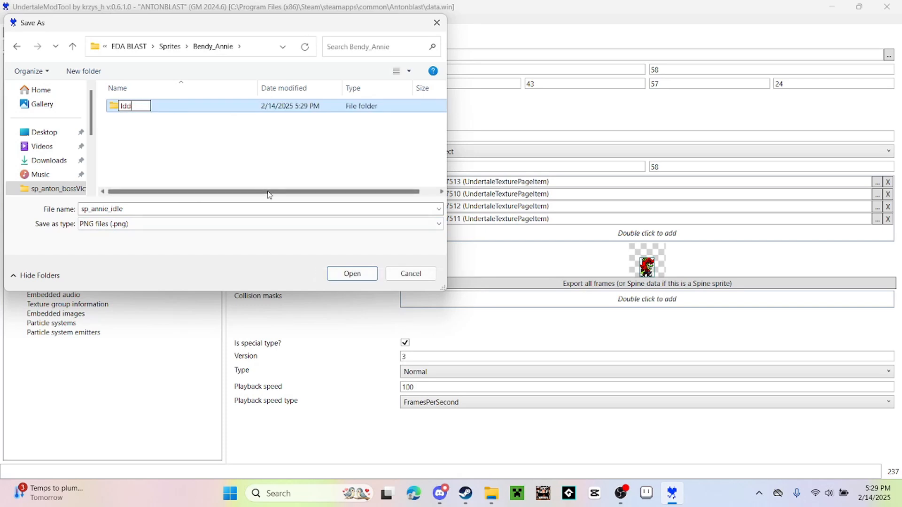
pyautogui.press('BackSpace')
pyautogui.write('les')
pyautogui.press('Return')
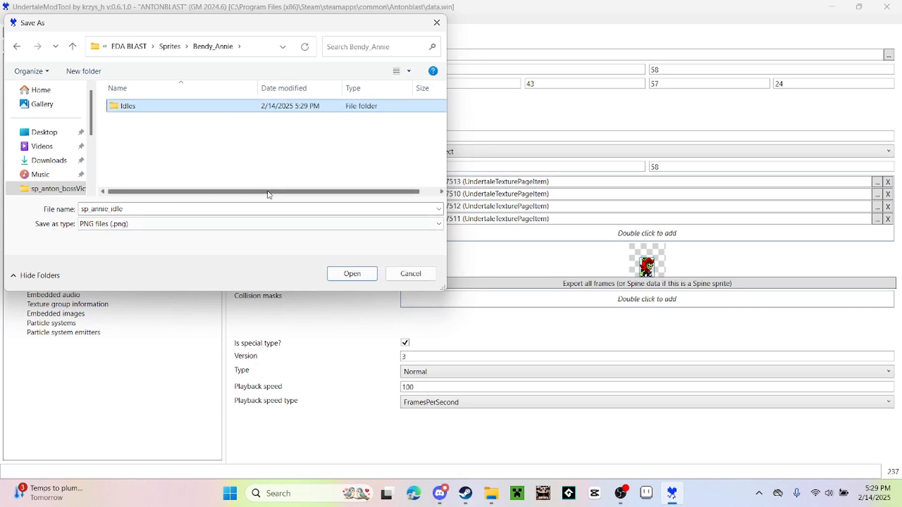
# Export the sp_annie_idle frames as PNG files into the Idles folder, without padding.
pyautogui.doubleClick(220, 109)
pyautogui.click(352, 275)
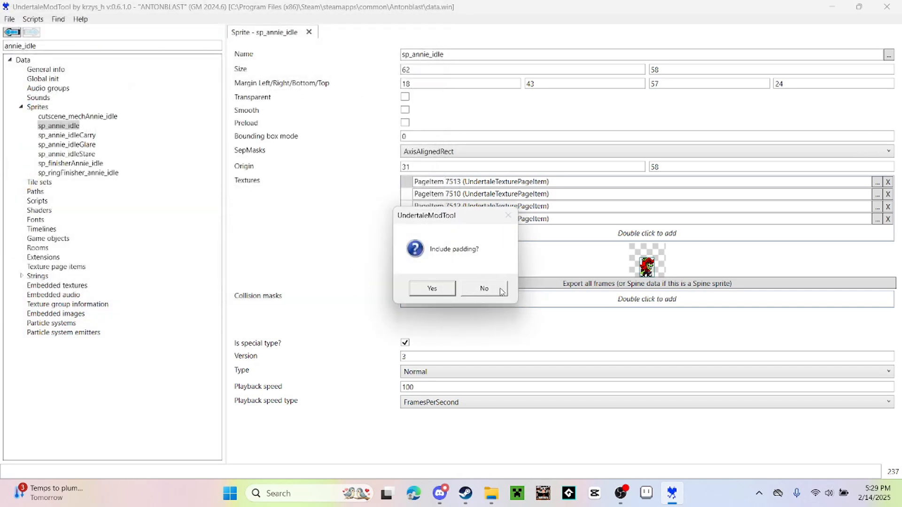
pyautogui.click(501, 292)
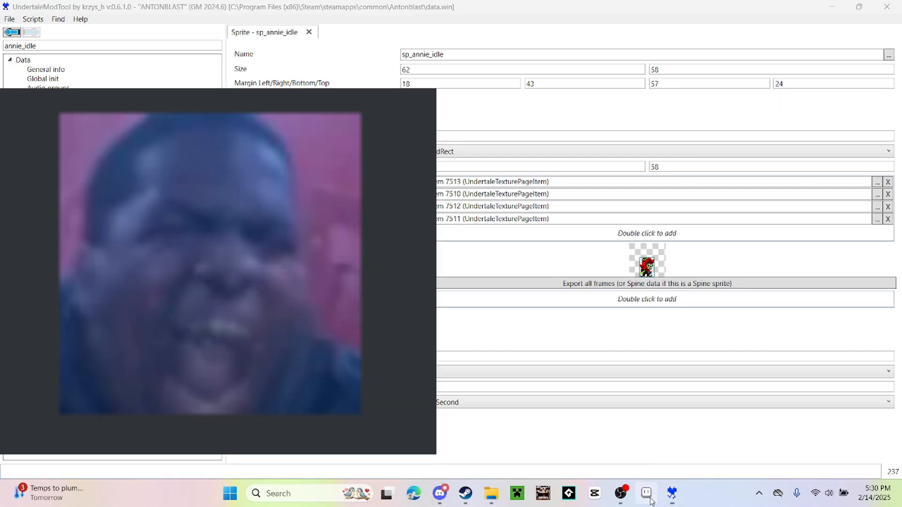
# Switch to Aseprite and open sp_annie_idle_0 from EDA BLAST > Sprites > Bendy_Annie > Idles > sp_annie_idle with all its frames as an animation.
pyautogui.click(651, 500)
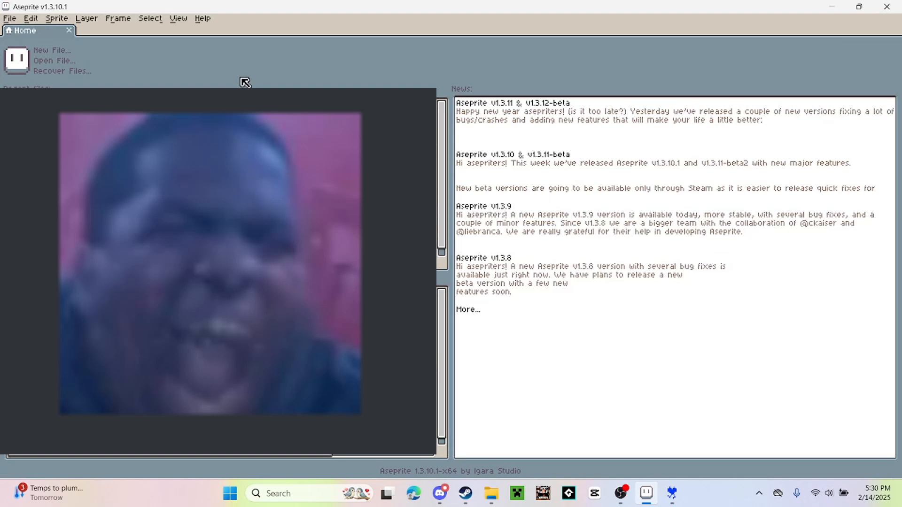
pyautogui.click(9, 18)
pyautogui.click(23, 42)
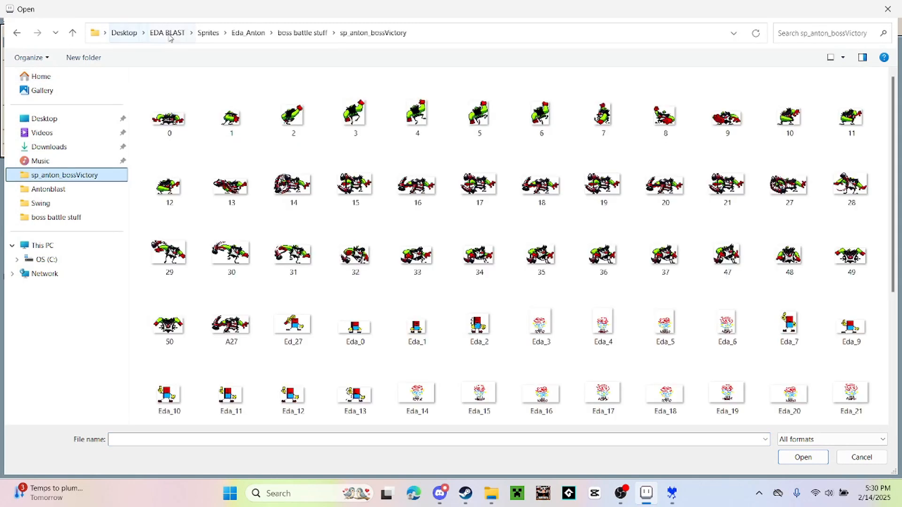
pyautogui.click(169, 33)
pyautogui.doubleClick(210, 105)
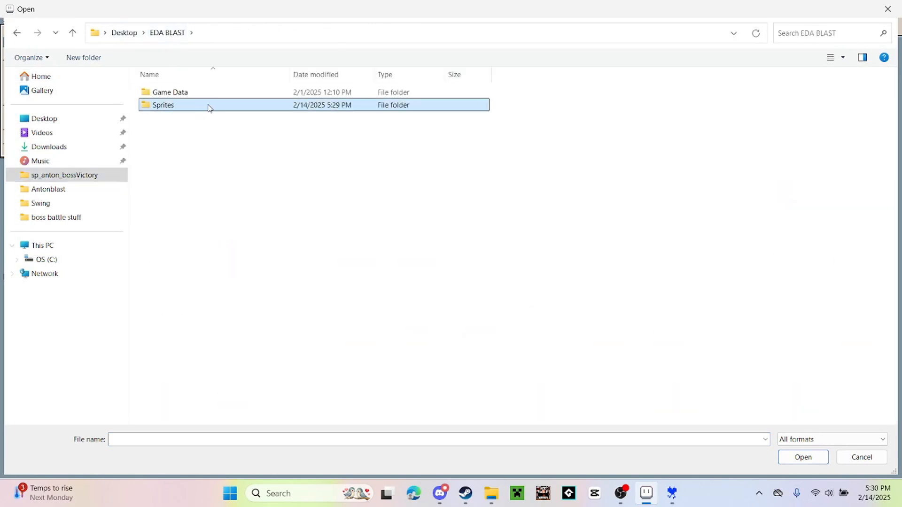
pyautogui.doubleClick(208, 97)
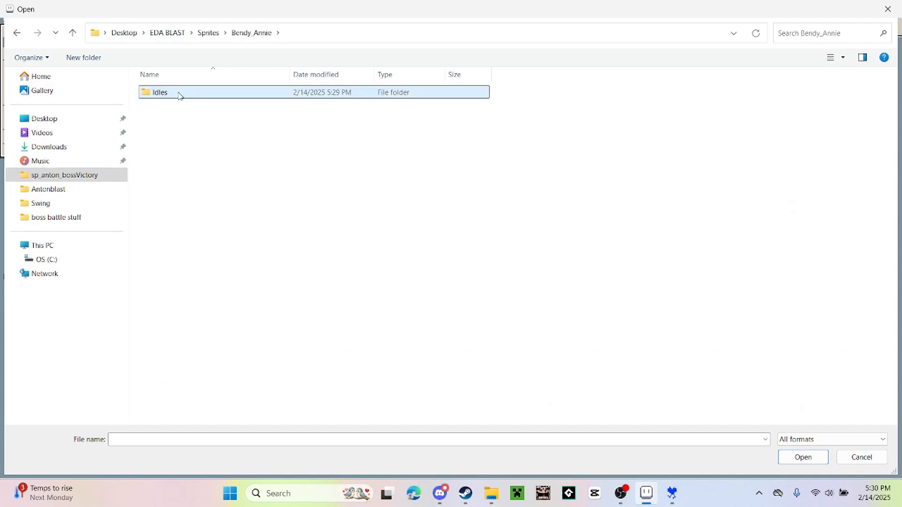
pyautogui.doubleClick(180, 94)
pyautogui.doubleClick(209, 96)
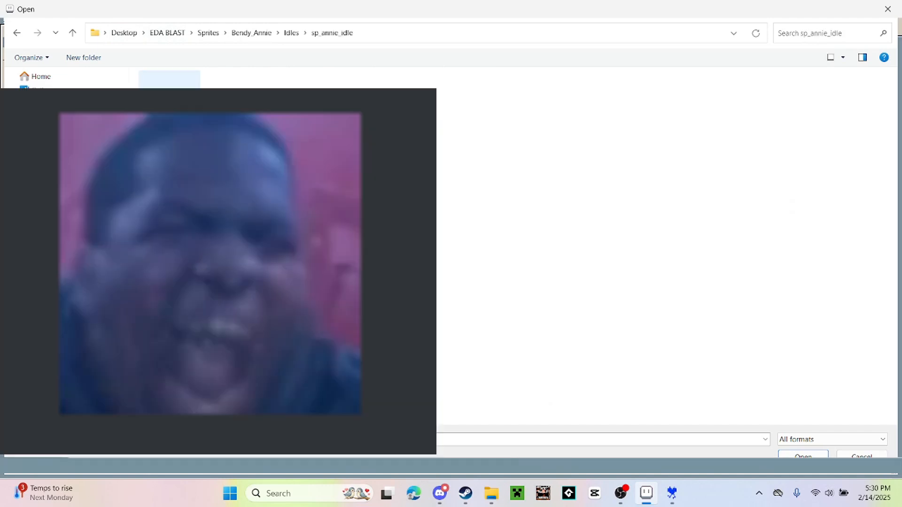
pyautogui.doubleClick(169, 126)
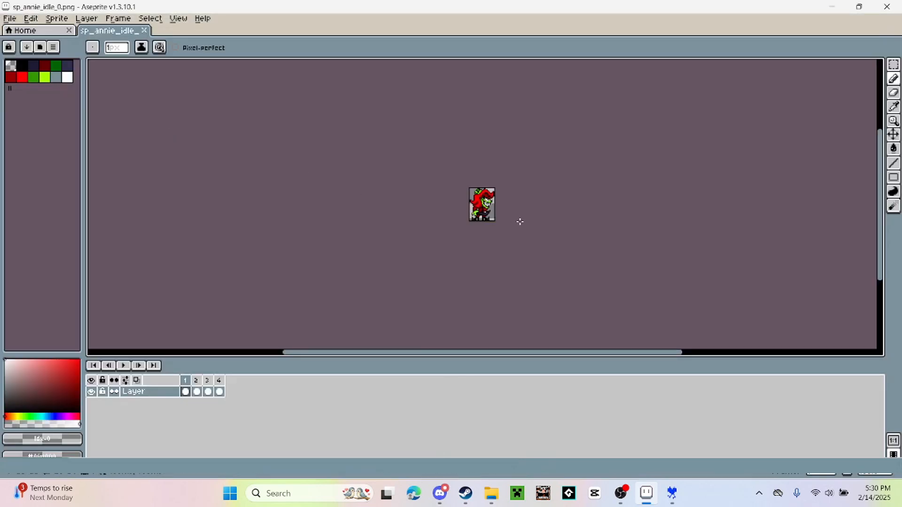
# Close the Home page, play the Annie idle animation, and stop it on frame 1.
pyautogui.scroll(4, 520, 222)
pyautogui.scroll(1, 530, 217)
pyautogui.click(69, 30)
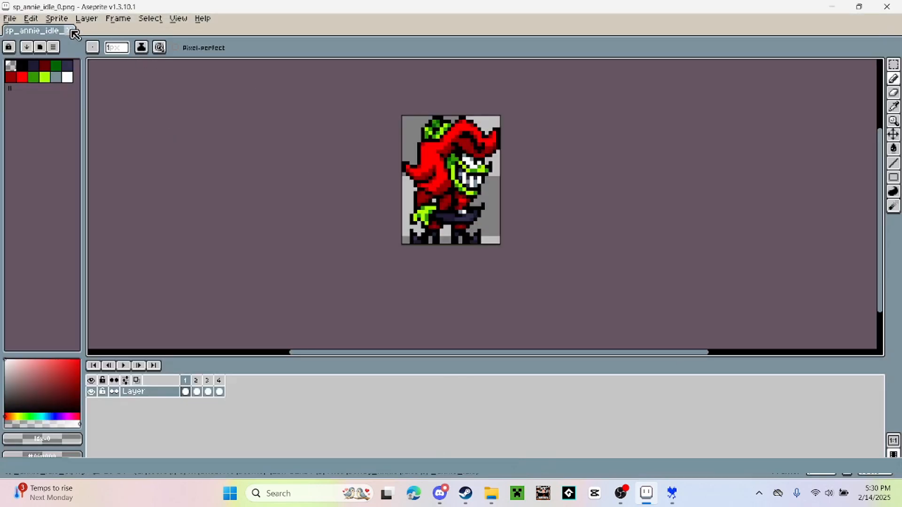
pyautogui.click(125, 367)
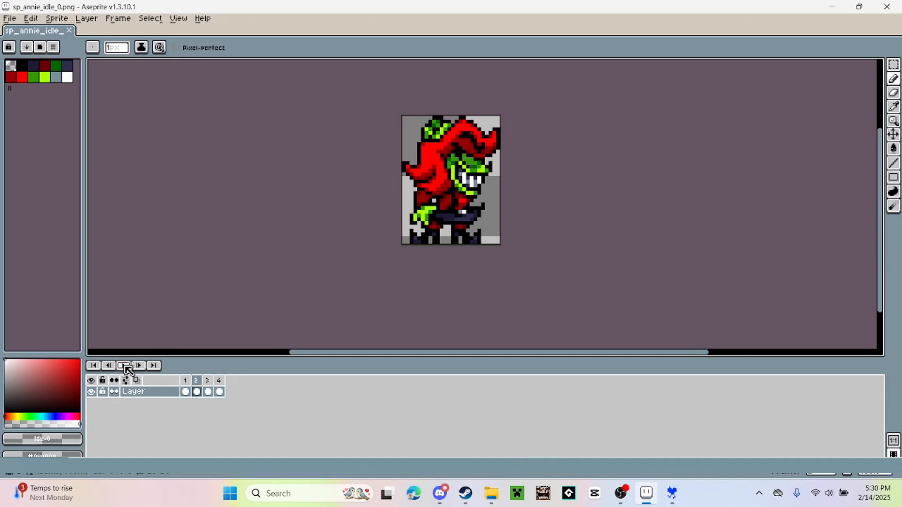
pyautogui.click(125, 365)
pyautogui.click(185, 392)
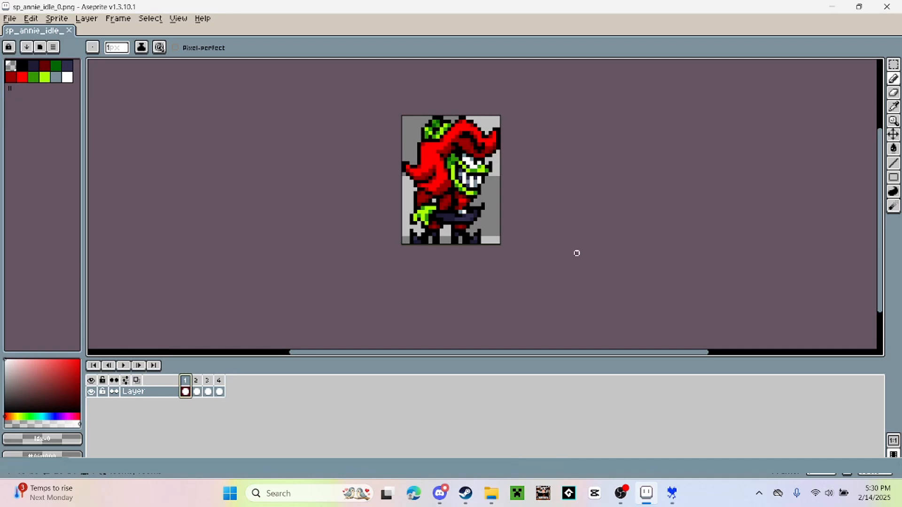
# Rename the file sp_annie_idle_0 to 0 from the file opening dialog.
pyautogui.click(13, 20)
pyautogui.click(20, 41)
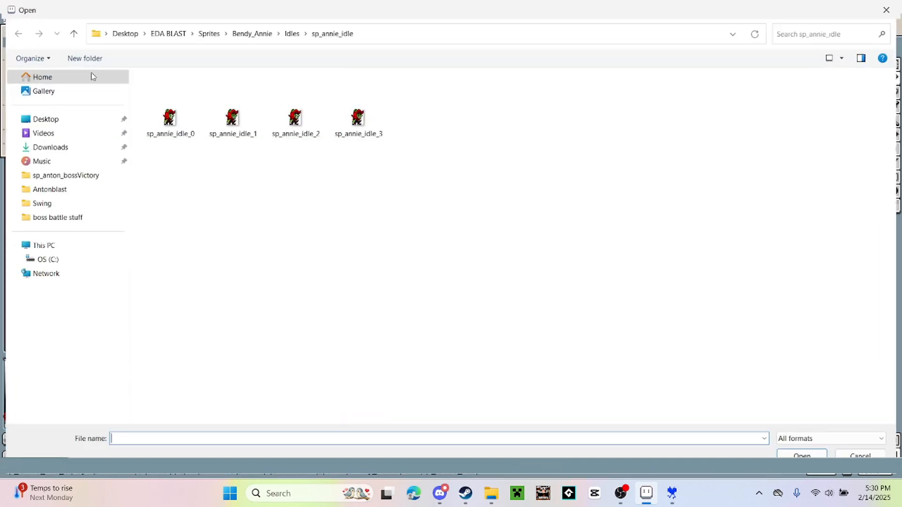
pyautogui.click(169, 116)
pyautogui.rightClick(170, 113)
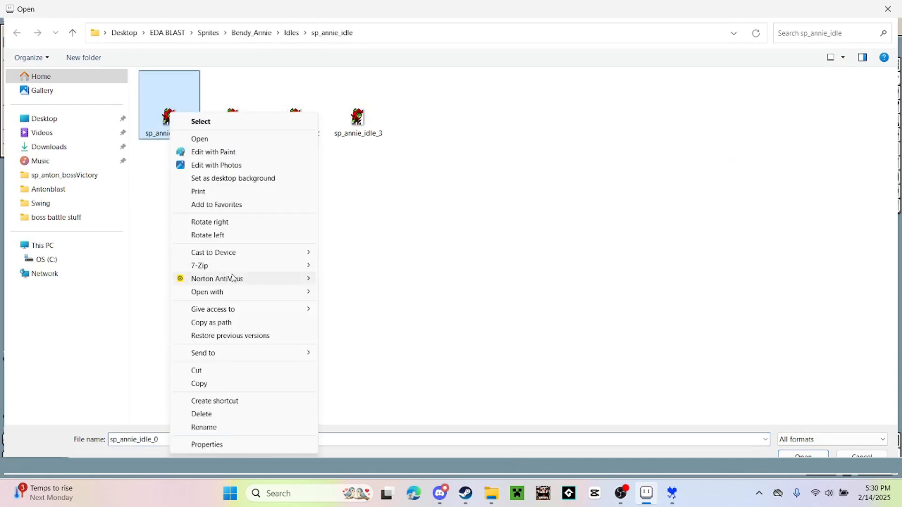
pyautogui.click(252, 427)
pyautogui.write('0')
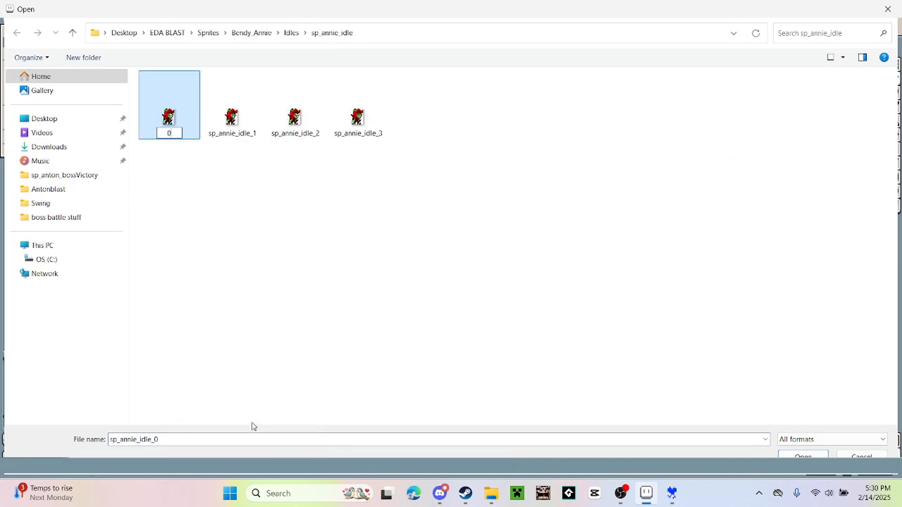
pyautogui.click(248, 342)
# Open frame 0 as a separate sprite in place of the full animation, with black as the drawing colour.
pyautogui.doubleClick(192, 92)
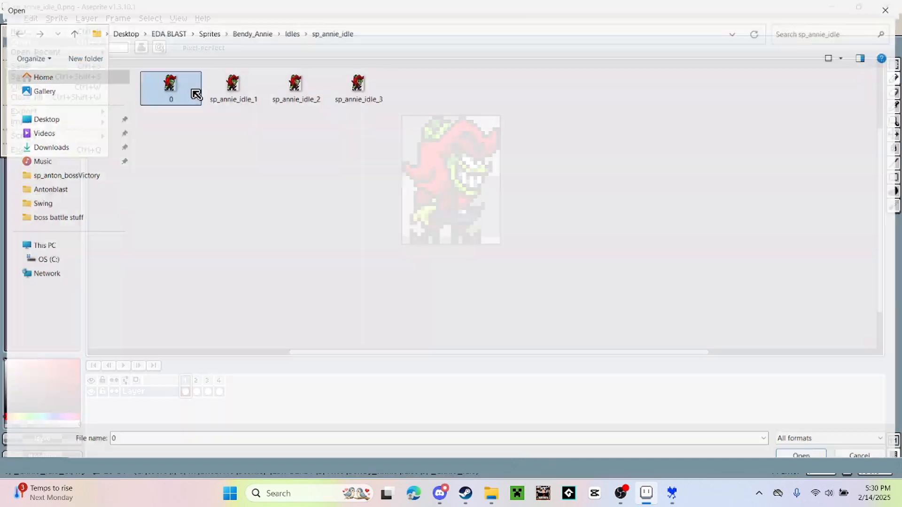
pyautogui.scroll(4, 504, 221)
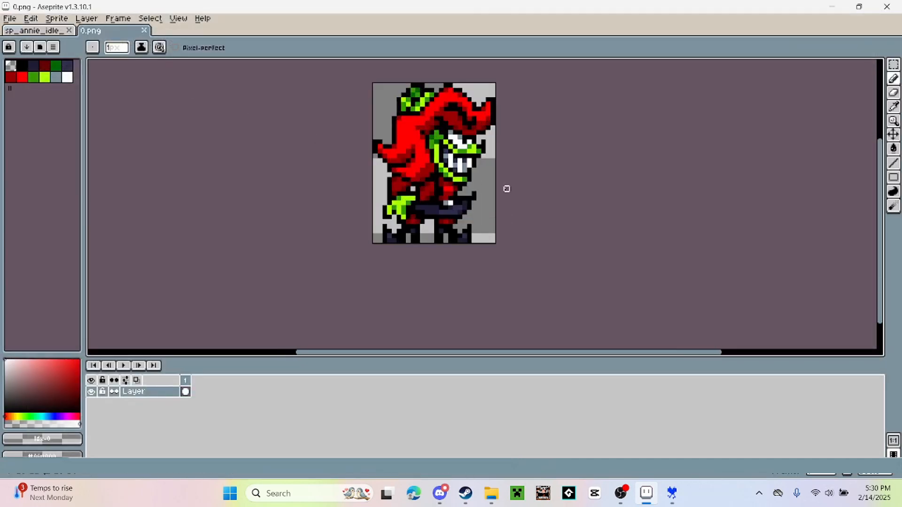
pyautogui.click(69, 30)
pyautogui.click(22, 65)
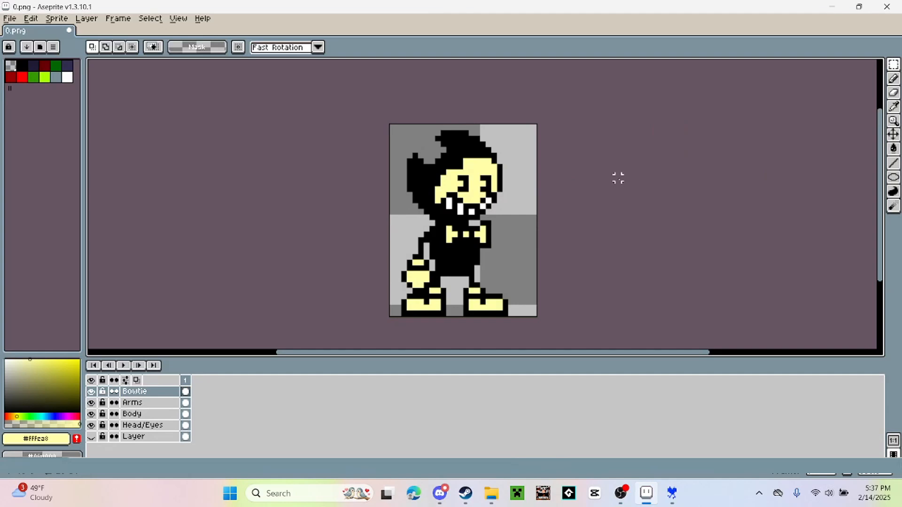
# Compare the Bendy drawing with the original Annie artwork by briefly showing the bottom reference layer.
pyautogui.click(91, 436)
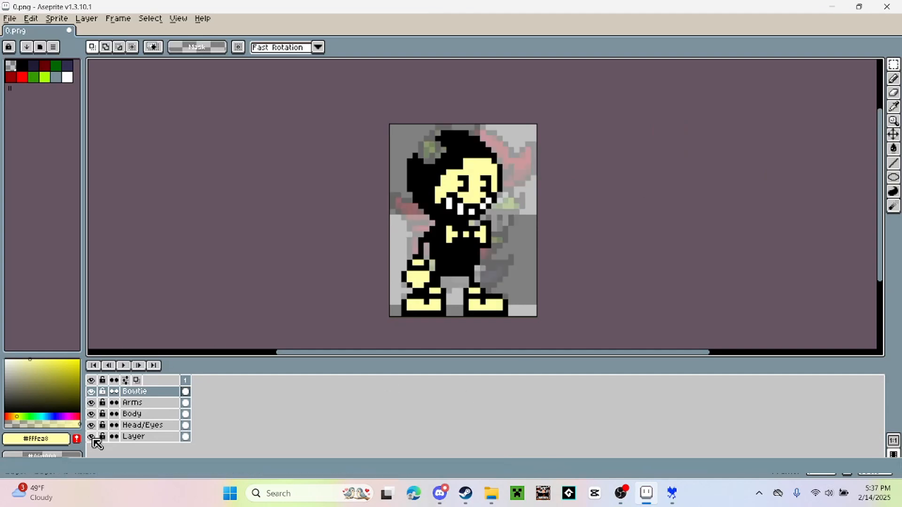
pyautogui.click(91, 436)
pyautogui.scroll(2, 538, 286)
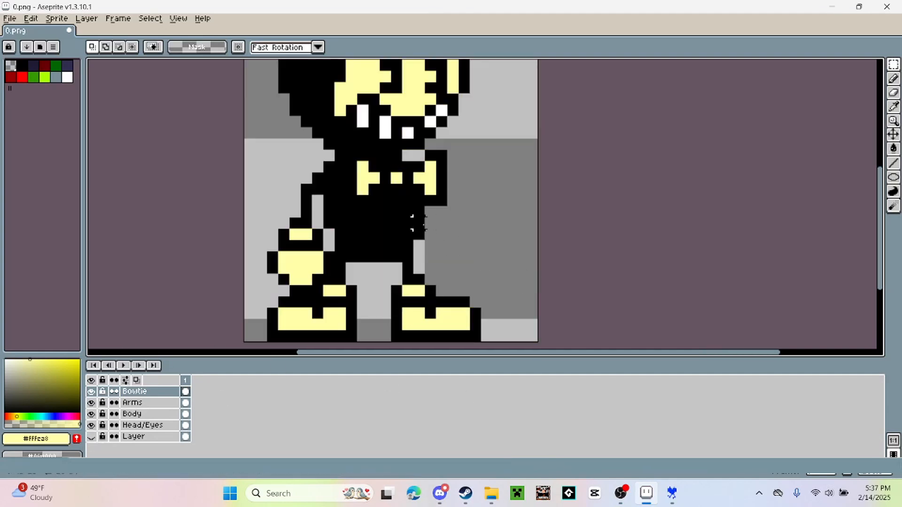
# On the Arms layer, draw the black pixel outline of Bendy's second arm and hand below the bow tie's end.
pyautogui.click(894, 93)
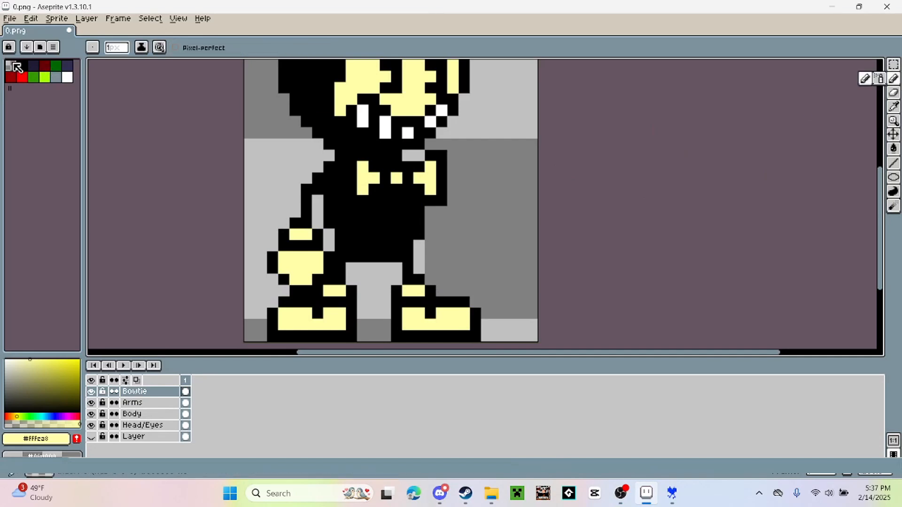
pyautogui.click(21, 65)
pyautogui.click(136, 402)
pyautogui.click(408, 155)
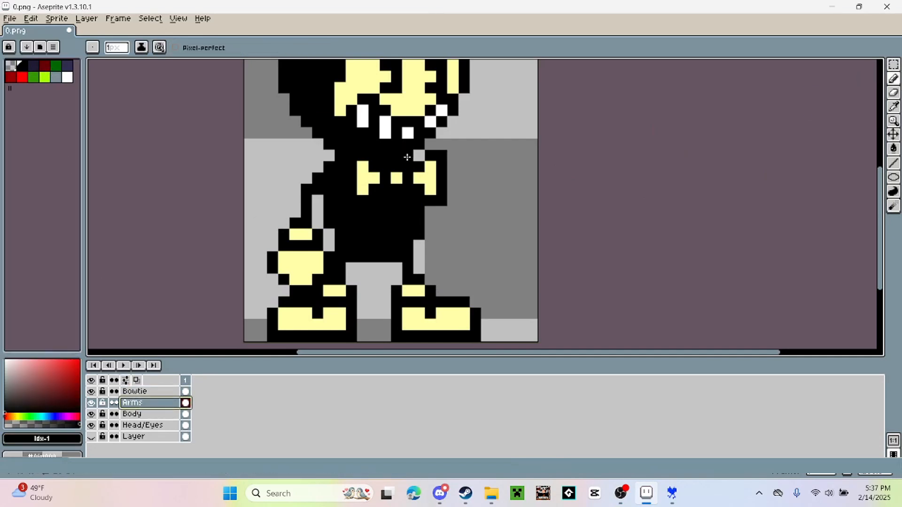
pyautogui.moveTo(423, 209)
pyautogui.mouseDown()
pyautogui.moveTo(428, 226)
pyautogui.moveTo(438, 224)
pyautogui.moveTo(430, 234)
pyautogui.moveTo(455, 259)
pyautogui.moveTo(425, 280)
pyautogui.mouseUp()
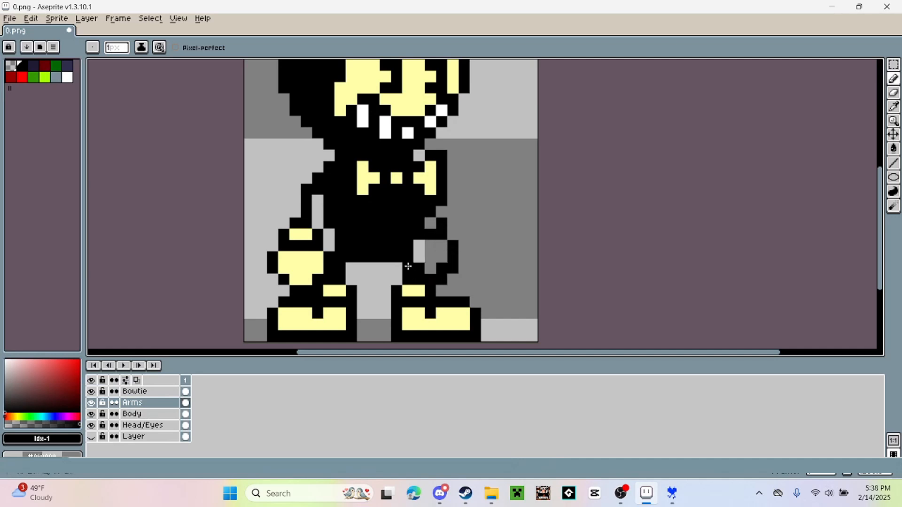
# Sample the face's cream colour and fill the new hand and cuff with it, undoing any fill that spills outside.
pyautogui.click(893, 106)
pyautogui.click(405, 77)
pyautogui.click(893, 149)
pyautogui.click(431, 256)
pyautogui.click(431, 224)
pyautogui.click(470, 245)
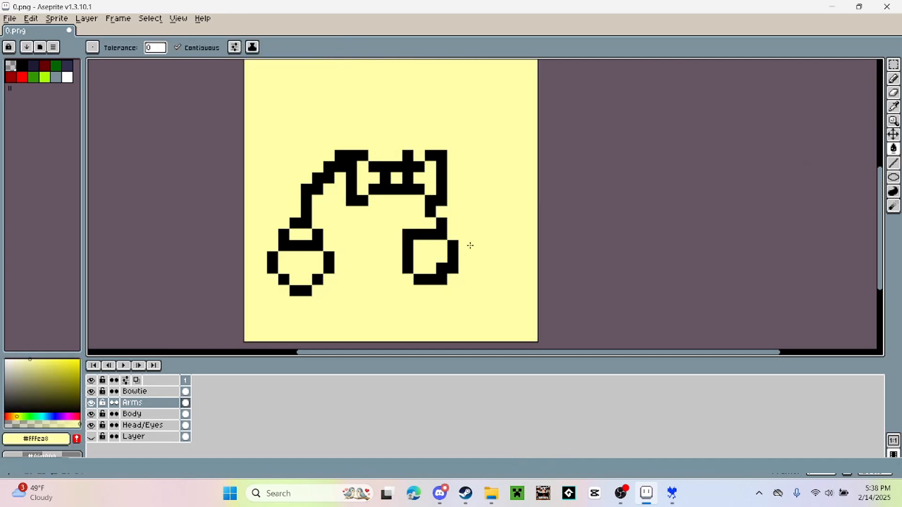
pyautogui.hotkey('ctrl', 'z')
pyautogui.scroll(-3, 458, 308)
pyautogui.scroll(2, 553, 297)
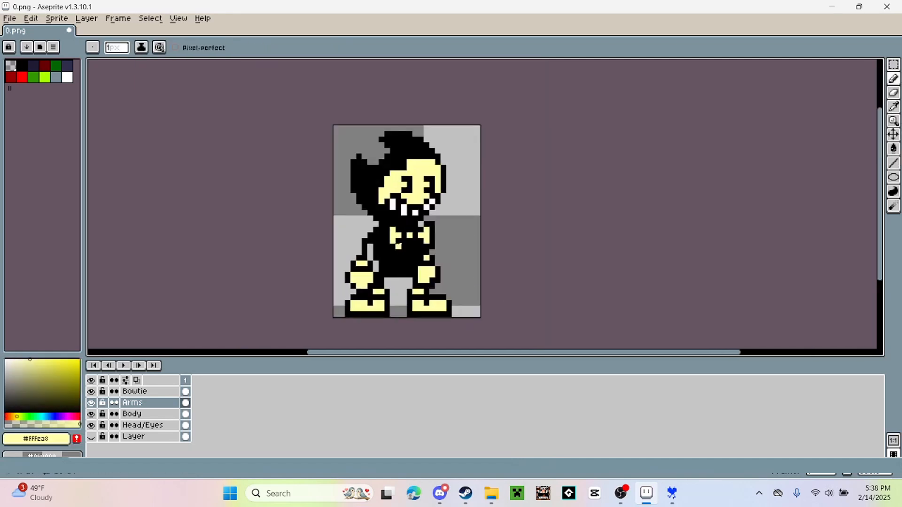
# Save the sprite as Bendy_0 in the sp_annie_idle folder, keeping the PNG format without layers.
pyautogui.click(9, 19)
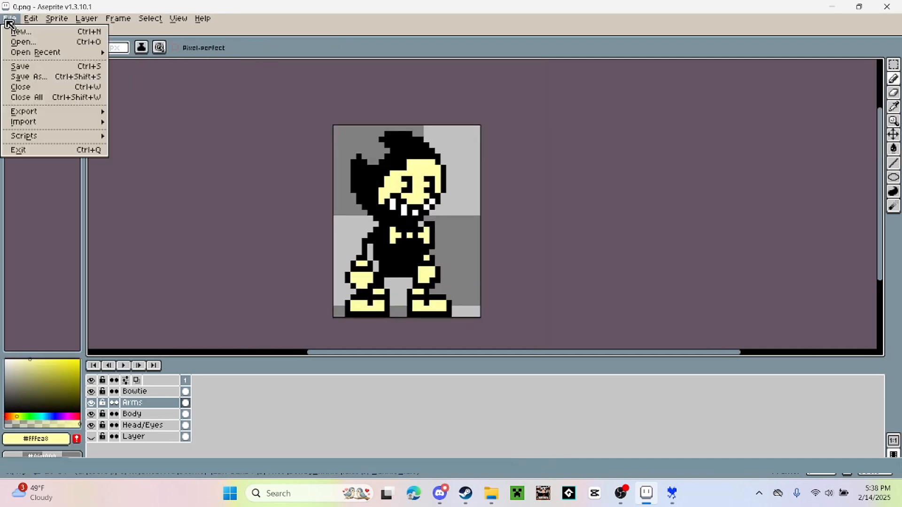
pyautogui.click(35, 77)
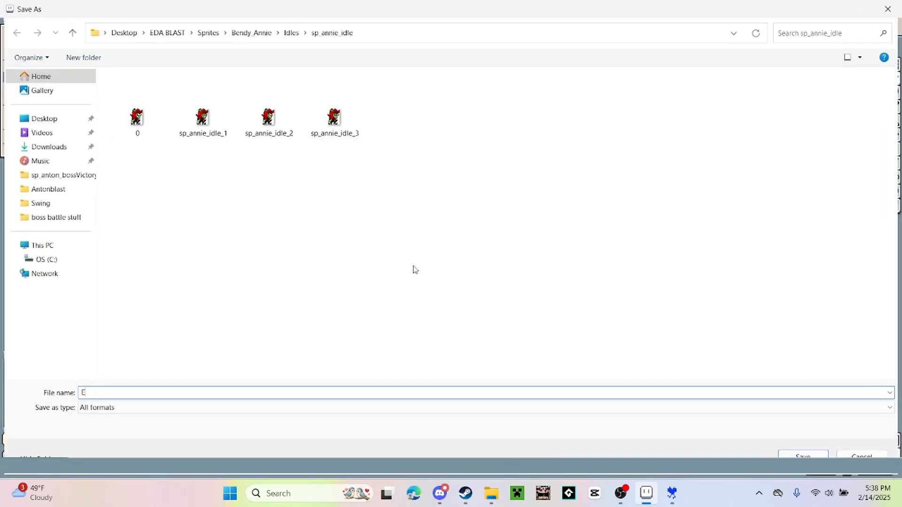
pyautogui.write('Bendy_0')
pyautogui.press('Return')
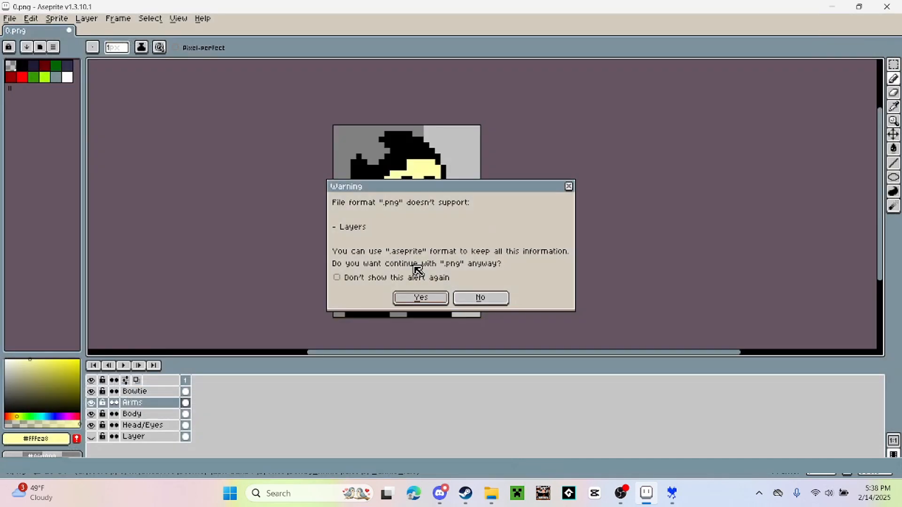
pyautogui.click(429, 302)
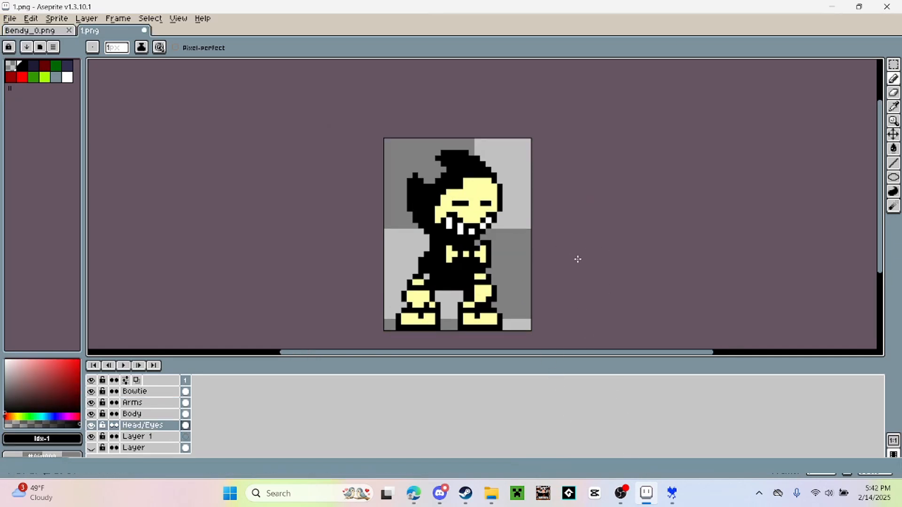
# Save the second frame's drawing as Bendy_1 in the sp_annie_idle folder, keeping the PNG format without layers.
pyautogui.scroll(1, 569, 264)
pyautogui.click(10, 18)
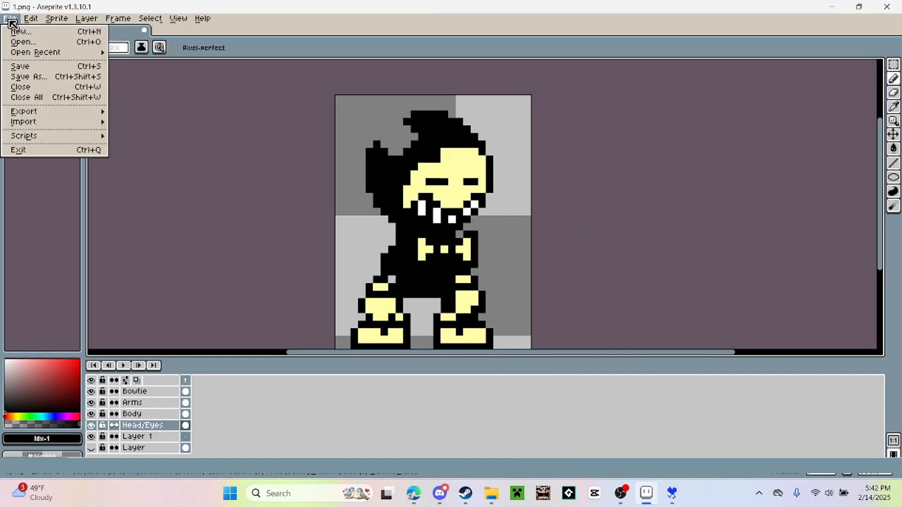
pyautogui.click(43, 77)
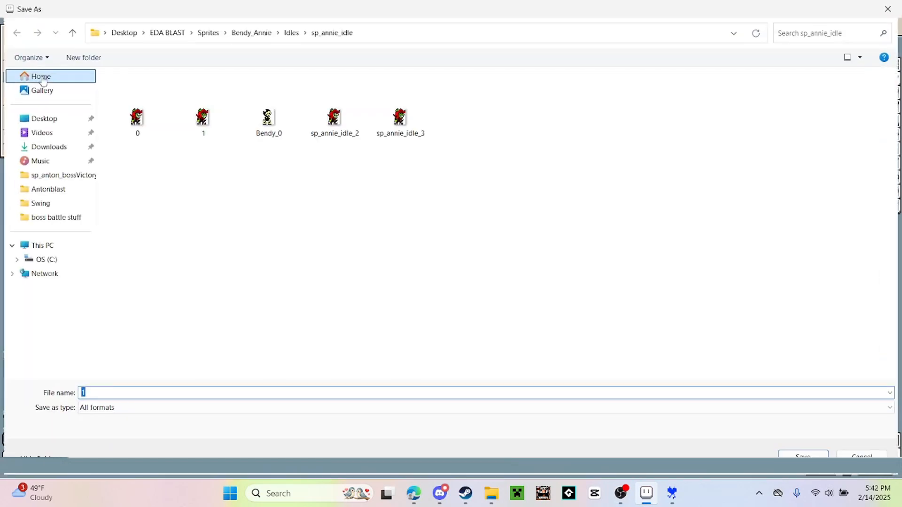
pyautogui.write('Bendy')
pyautogui.press('BackSpace')
pyautogui.write('y_')
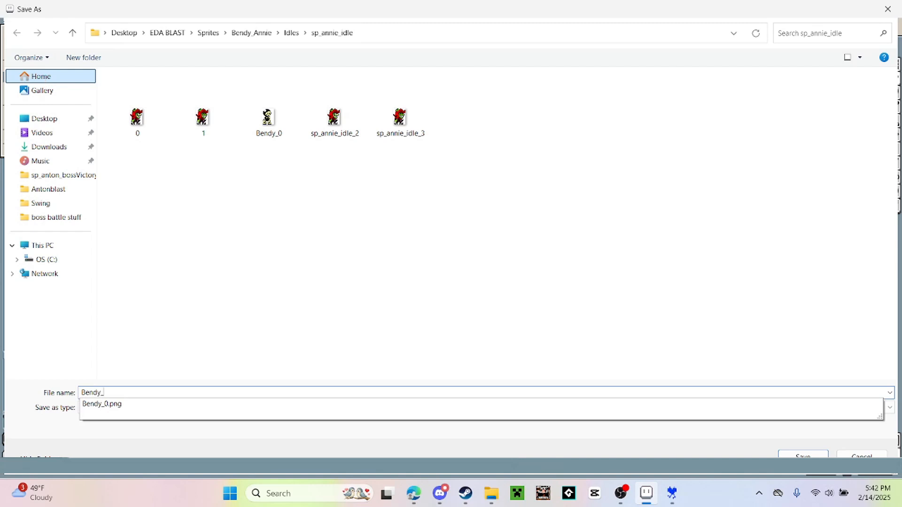
pyautogui.write('1')
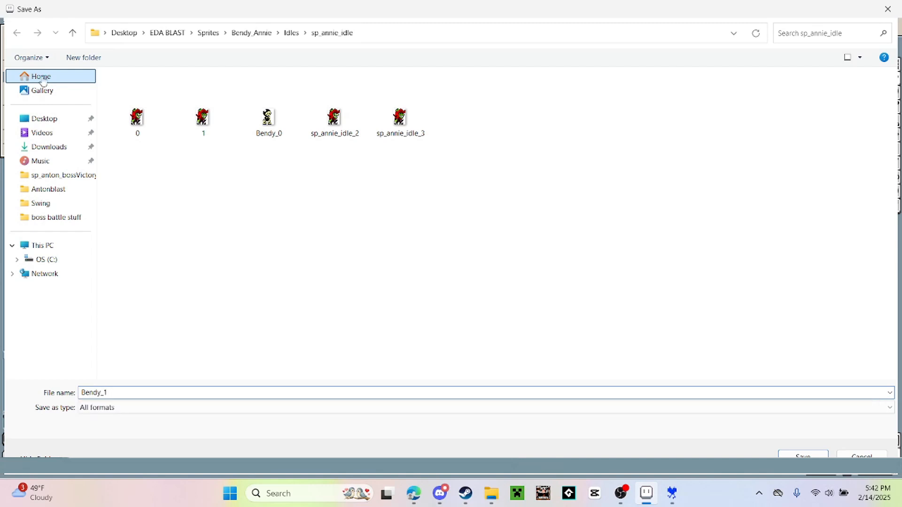
pyautogui.press('Return')
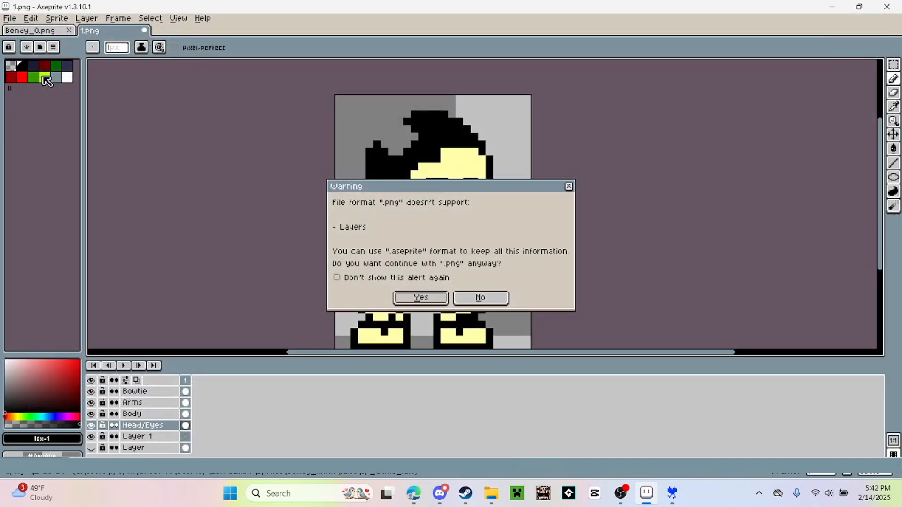
pyautogui.click(434, 294)
# Switch to UndertaleModTool and import Bendy_0 from the sp_annie_idle folder into the sprite's first texture, PageItem 7513.
pyautogui.click(672, 494)
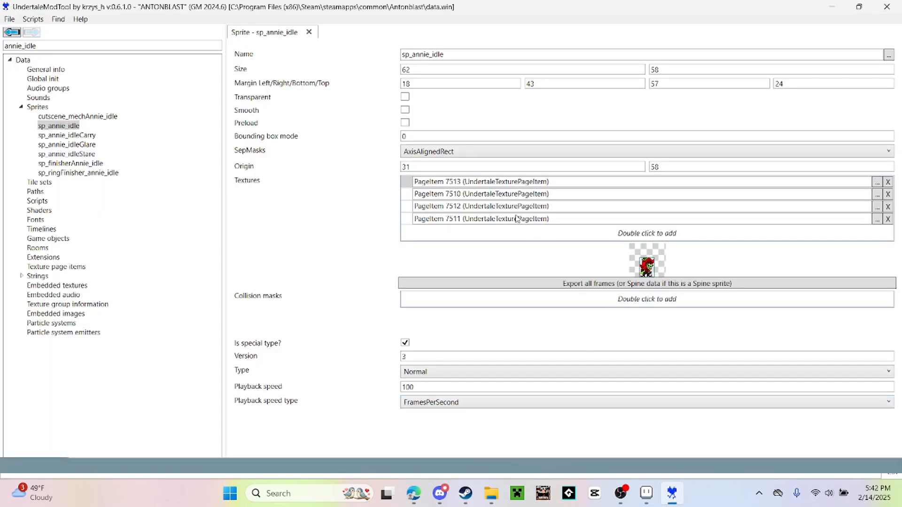
pyautogui.doubleClick(496, 186)
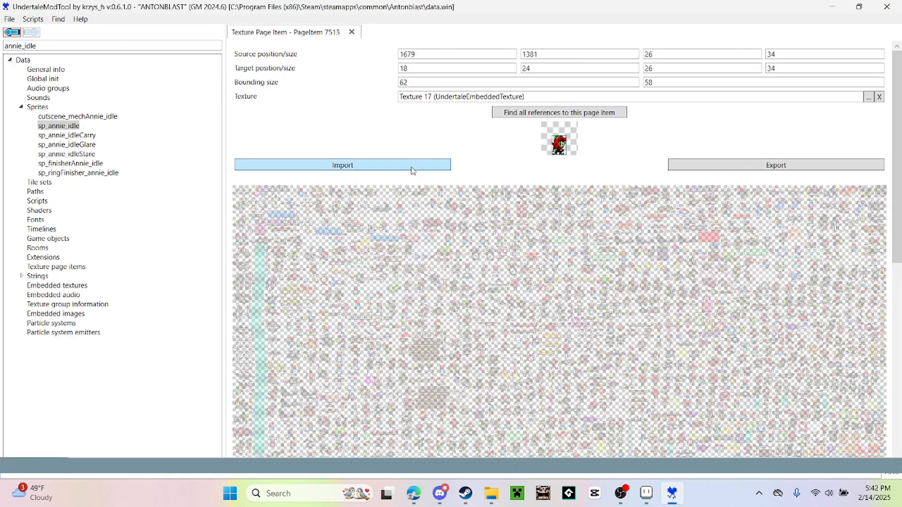
pyautogui.click(64, 126)
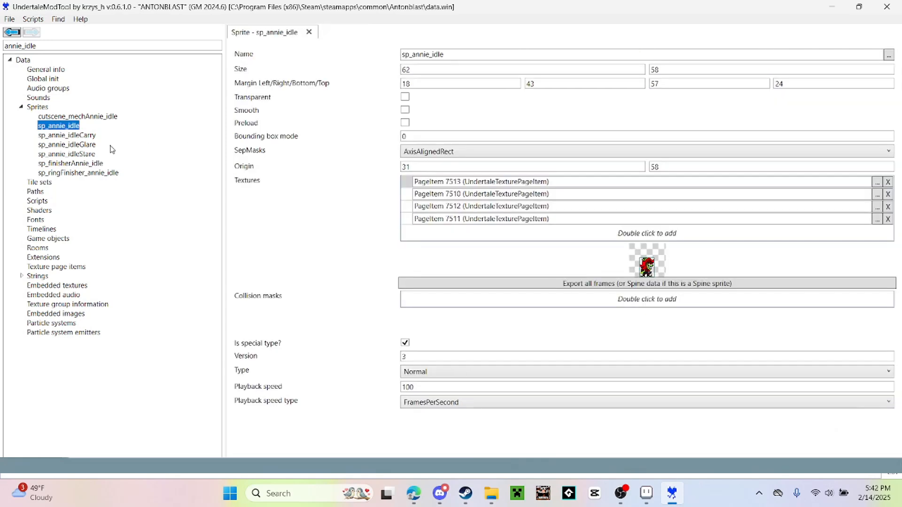
pyautogui.click(453, 206)
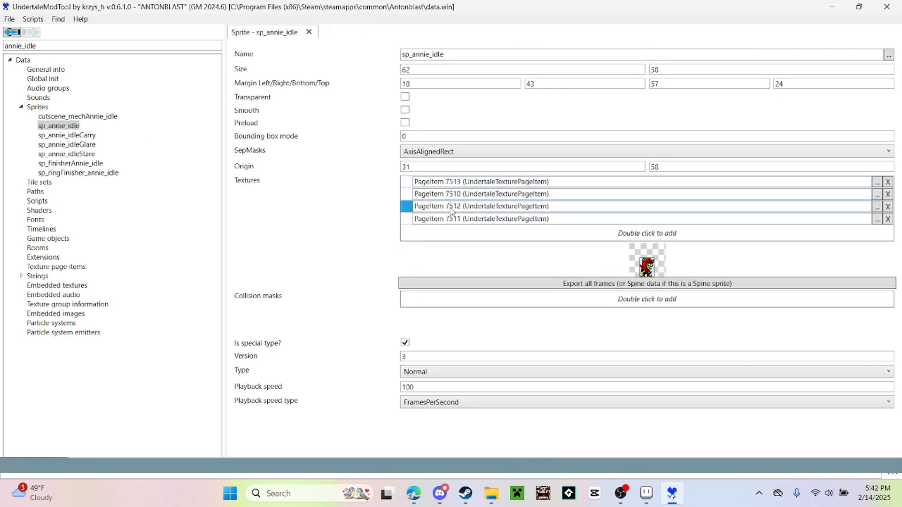
pyautogui.click(452, 220)
pyautogui.click(449, 186)
pyautogui.doubleClick(449, 186)
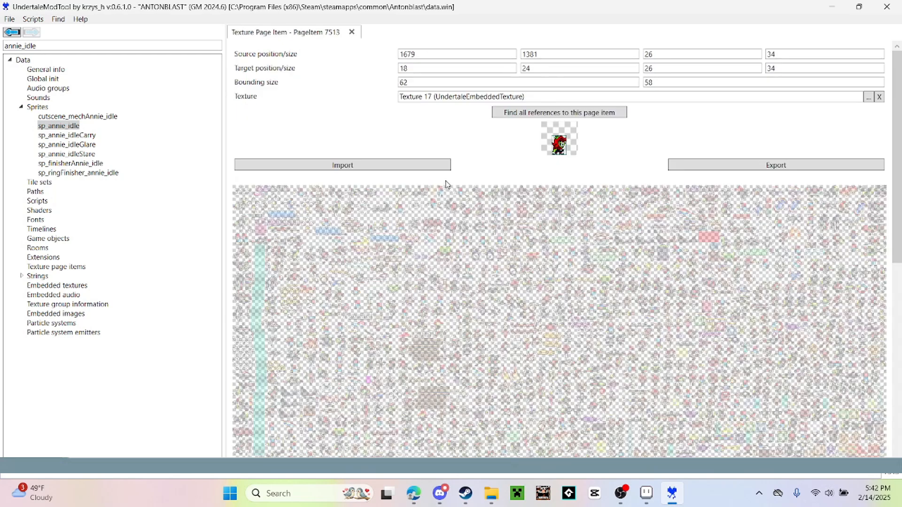
pyautogui.click(417, 165)
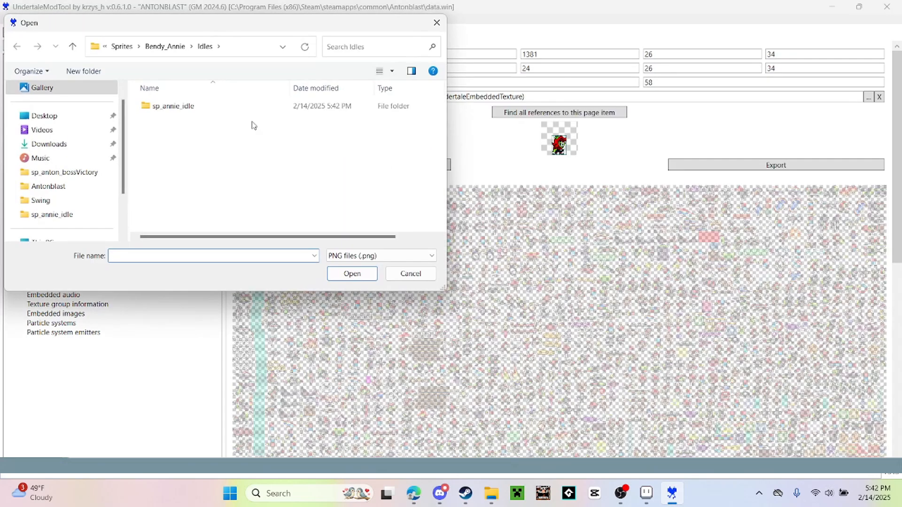
pyautogui.doubleClick(196, 107)
pyautogui.doubleClick(315, 133)
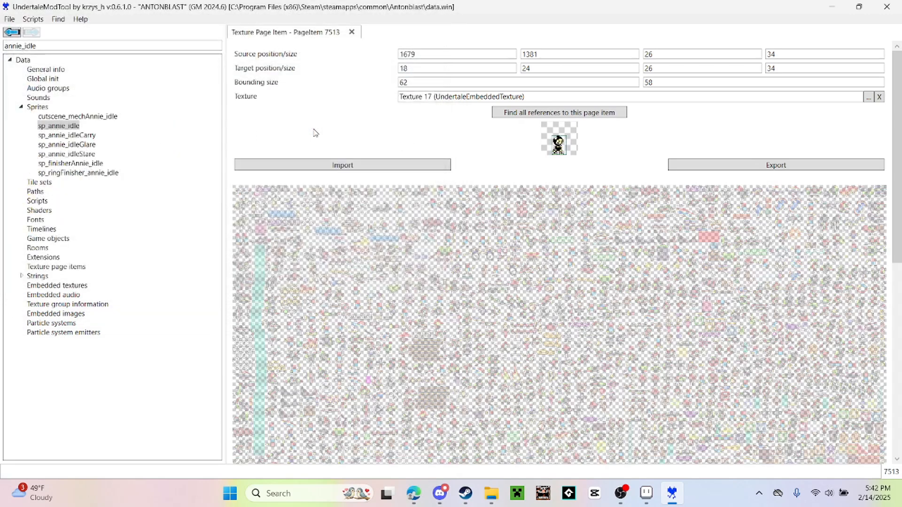
# Import Bendy_1 into the second texture of sp_annie_idle, PageItem 7510.
pyautogui.click(75, 124)
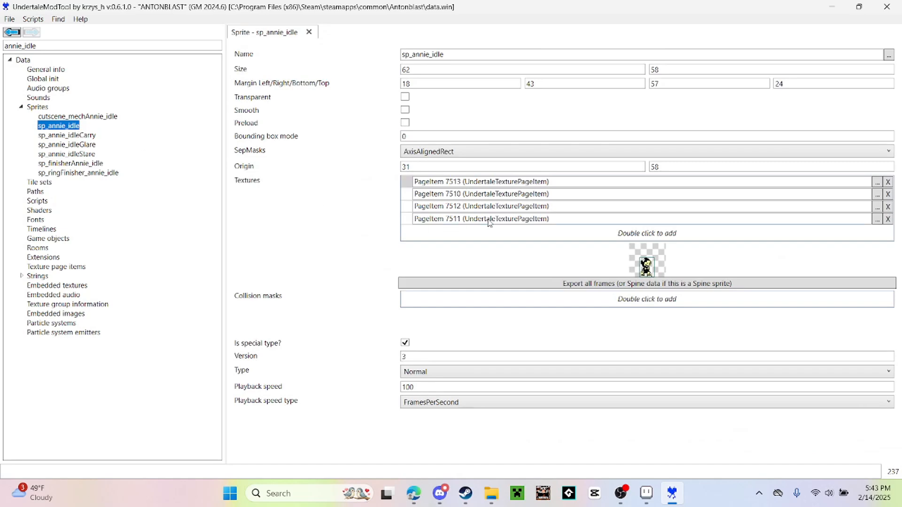
pyautogui.doubleClick(489, 195)
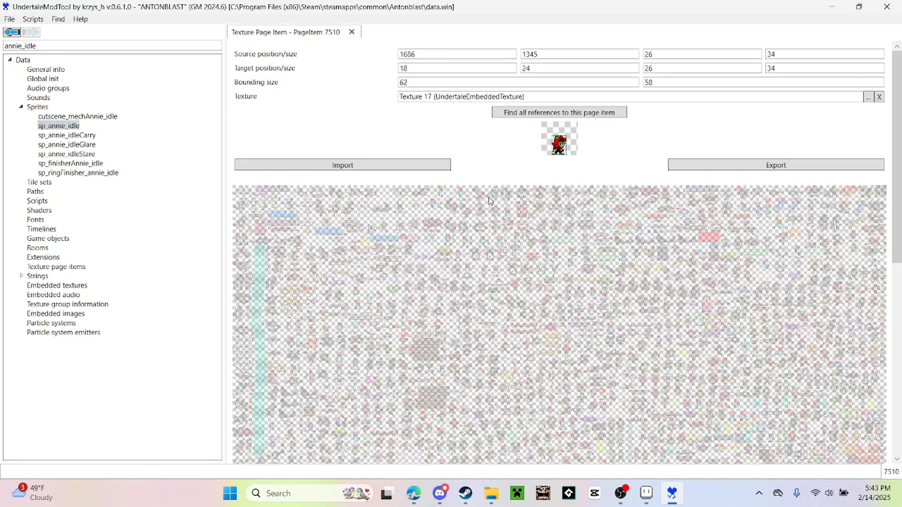
pyautogui.click(388, 165)
pyautogui.doubleClick(399, 134)
# Preview the sp_annie_idle animation by switching repeatedly between its texture frames, comparing mainly the first two.
pyautogui.click(63, 125)
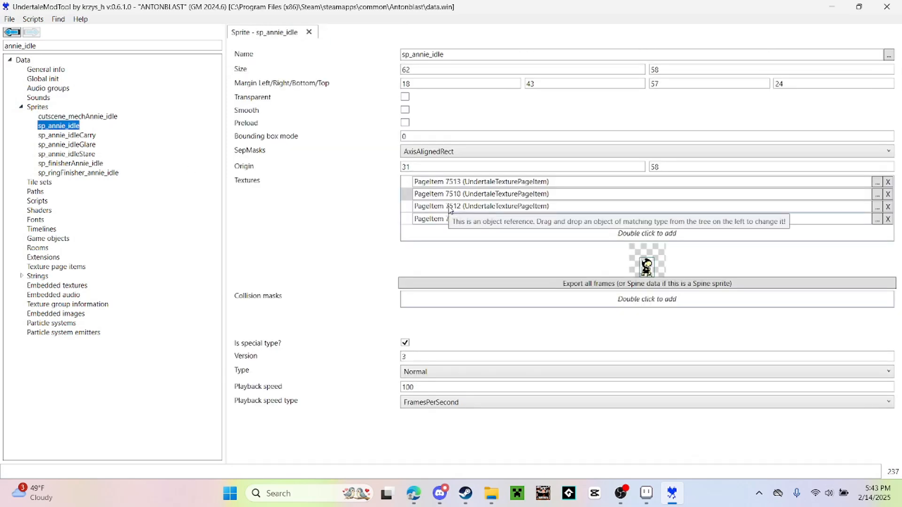
pyautogui.click(498, 182)
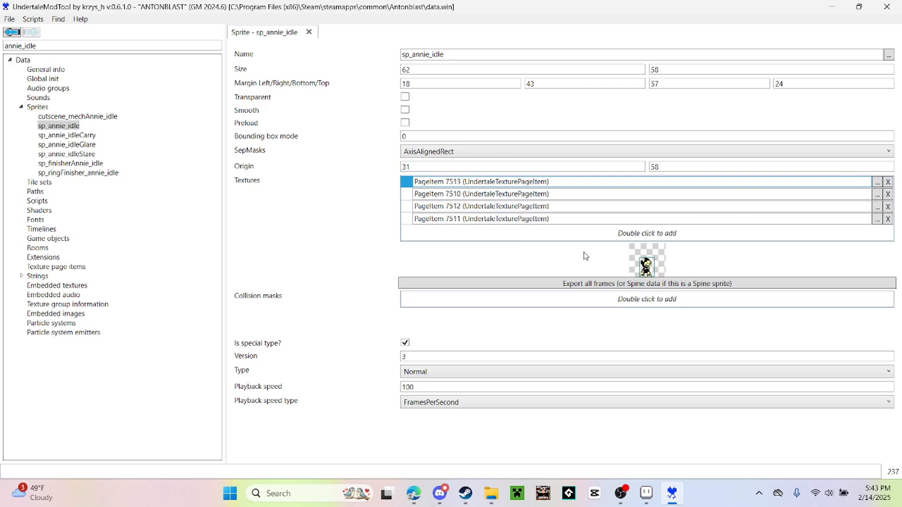
pyautogui.click(515, 193)
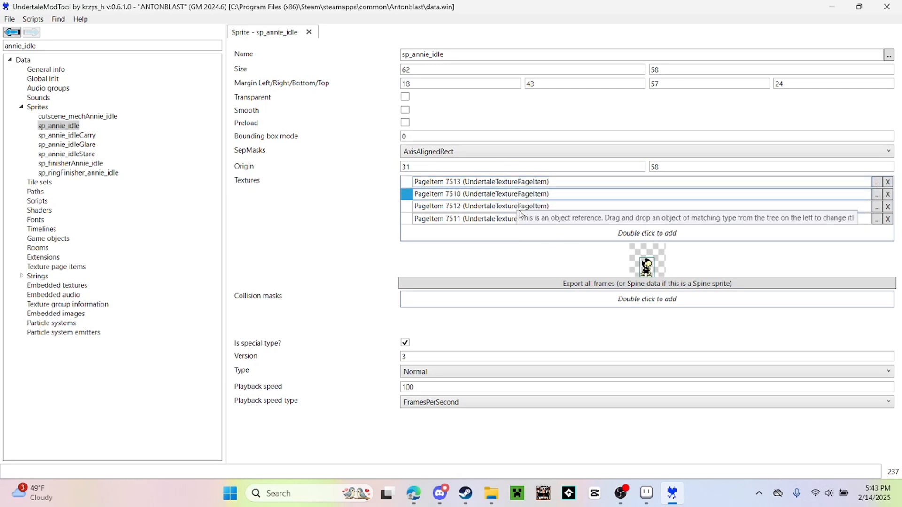
pyautogui.click(522, 210)
pyautogui.click(523, 218)
pyautogui.click(525, 209)
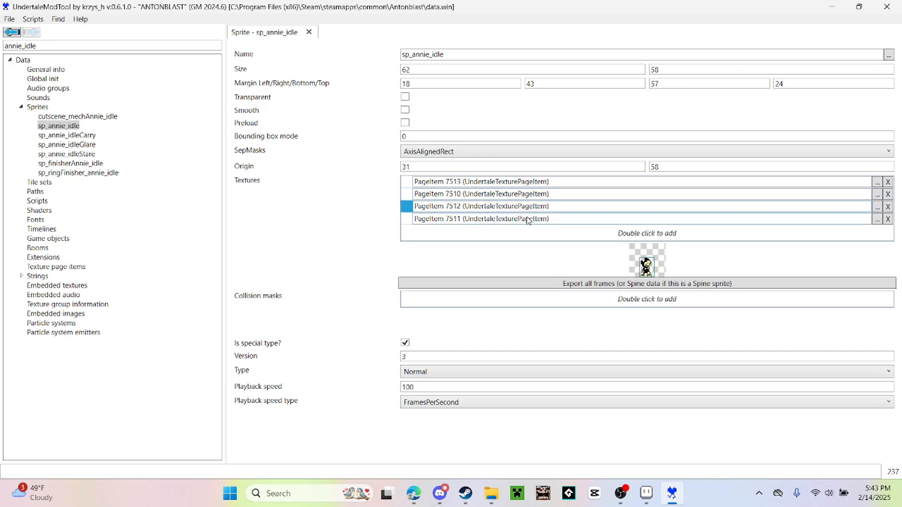
pyautogui.click(527, 218)
pyautogui.click(528, 209)
pyautogui.click(533, 220)
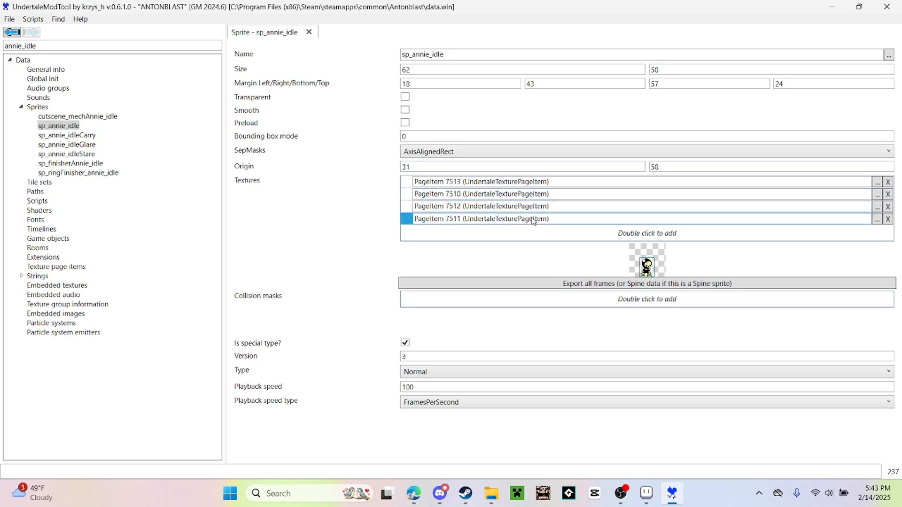
pyautogui.click(530, 194)
pyautogui.click(531, 186)
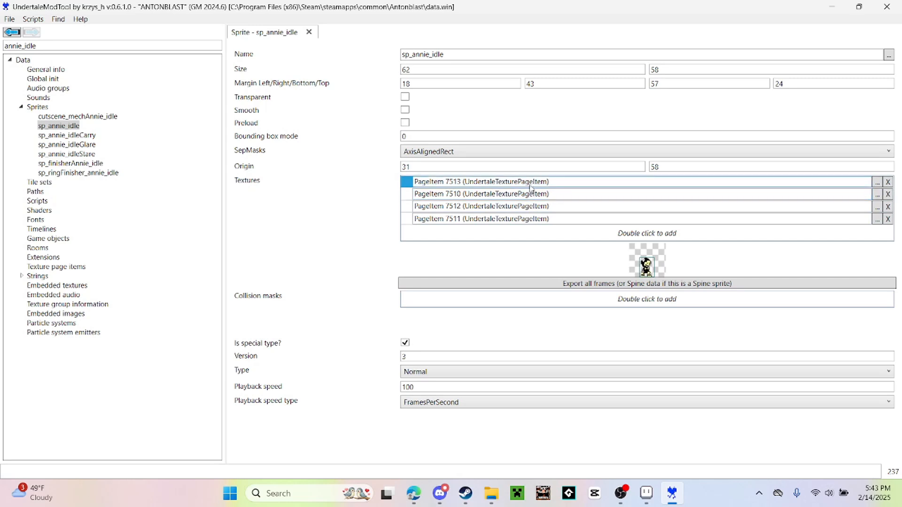
pyautogui.click(532, 193)
pyautogui.click(531, 187)
pyautogui.click(537, 195)
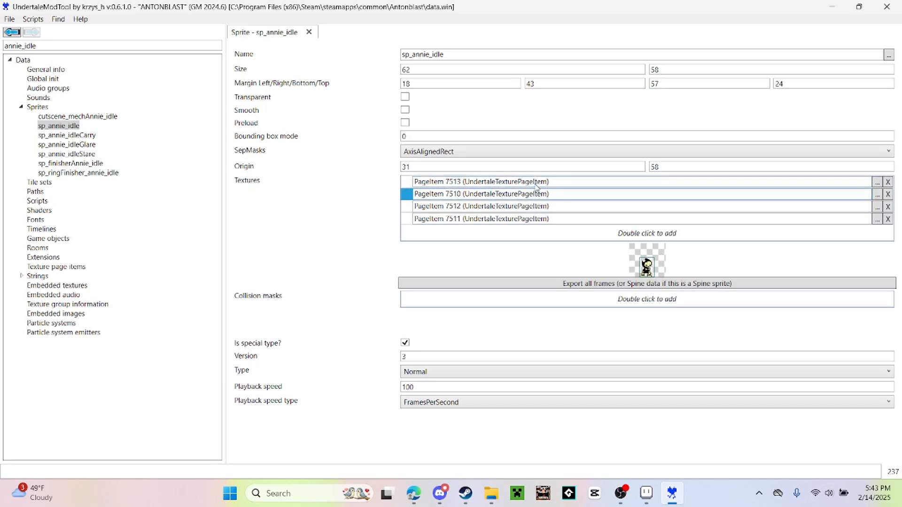
pyautogui.click(537, 185)
pyautogui.click(536, 193)
pyautogui.click(537, 185)
pyautogui.click(537, 194)
pyautogui.click(537, 185)
pyautogui.click(538, 193)
pyautogui.click(540, 185)
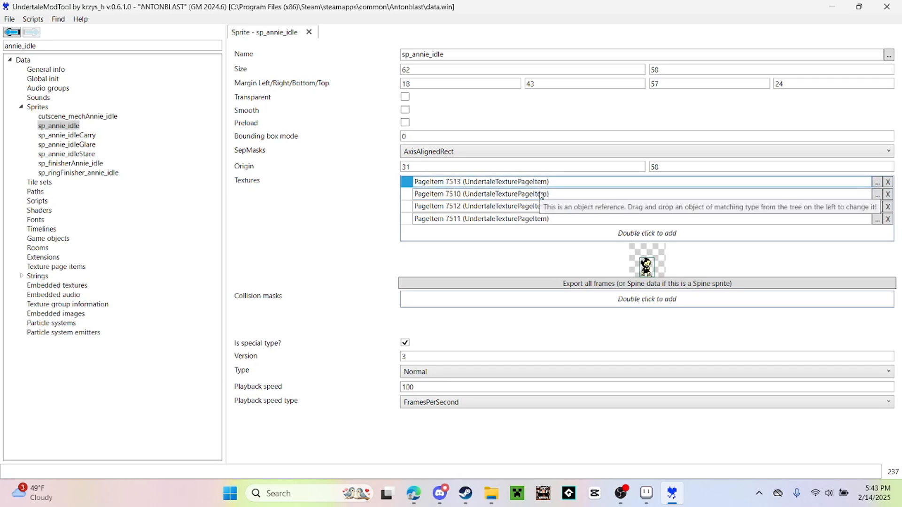
pyautogui.click(540, 193)
pyautogui.click(540, 185)
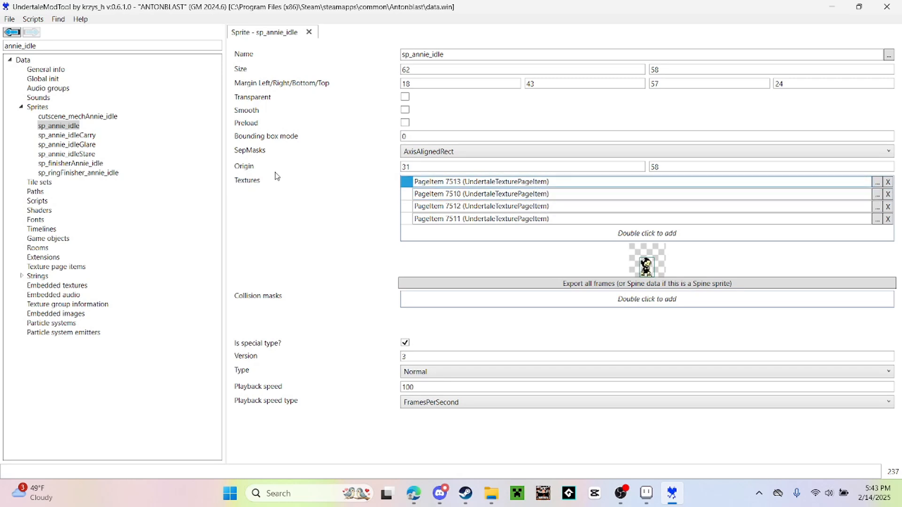
# Examine several texture frames of the sp_annie_idleGlare and sp_annie_idleStare sprites.
pyautogui.click(78, 146)
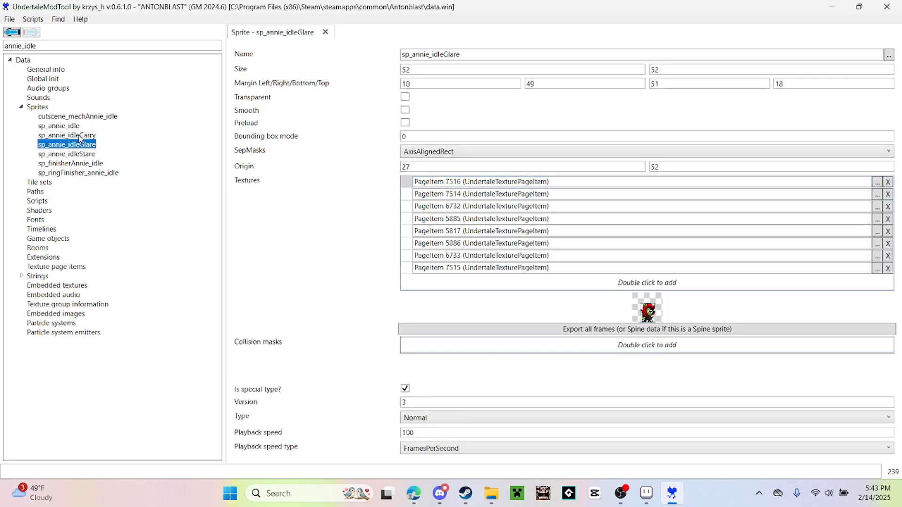
pyautogui.click(452, 193)
pyautogui.click(452, 219)
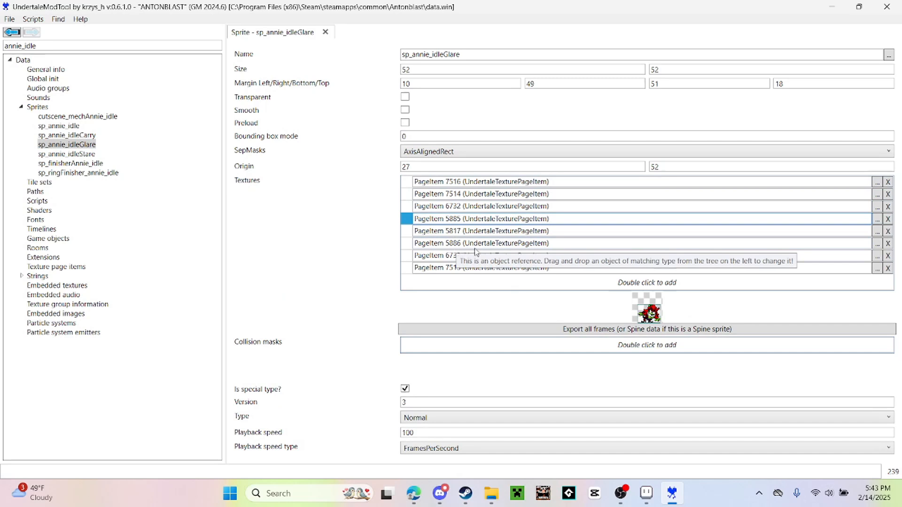
pyautogui.click(89, 155)
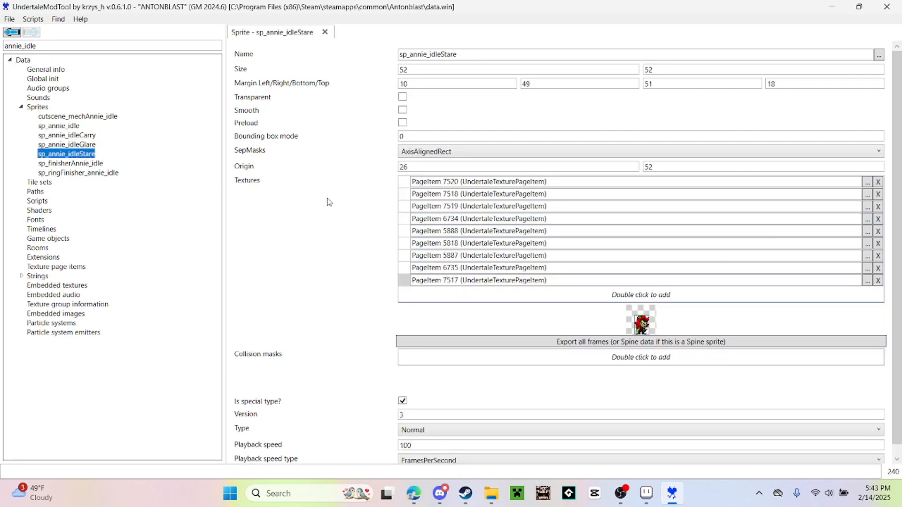
pyautogui.click(463, 186)
pyautogui.click(464, 208)
pyautogui.click(457, 227)
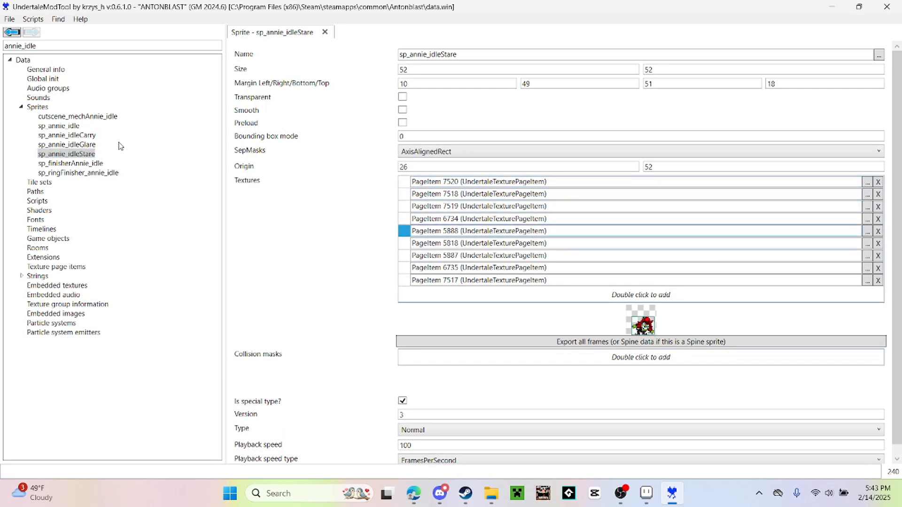
pyautogui.click(64, 146)
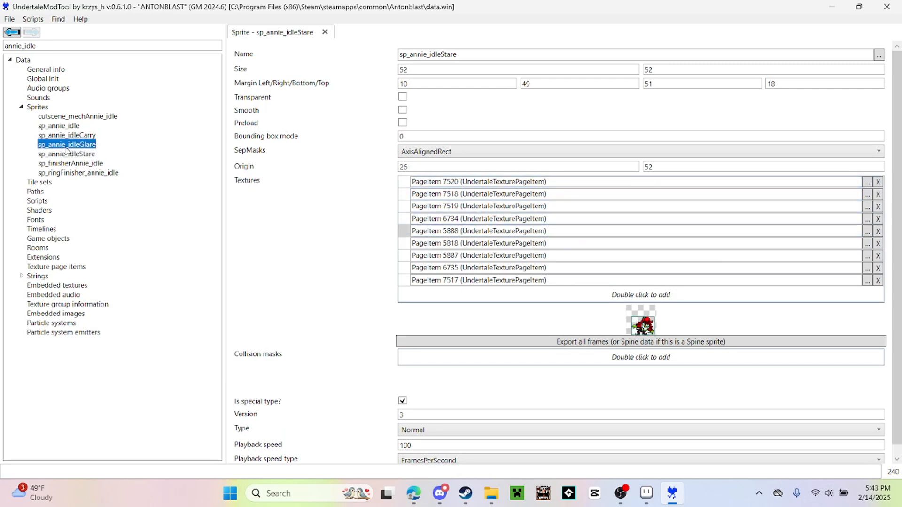
pyautogui.click(68, 154)
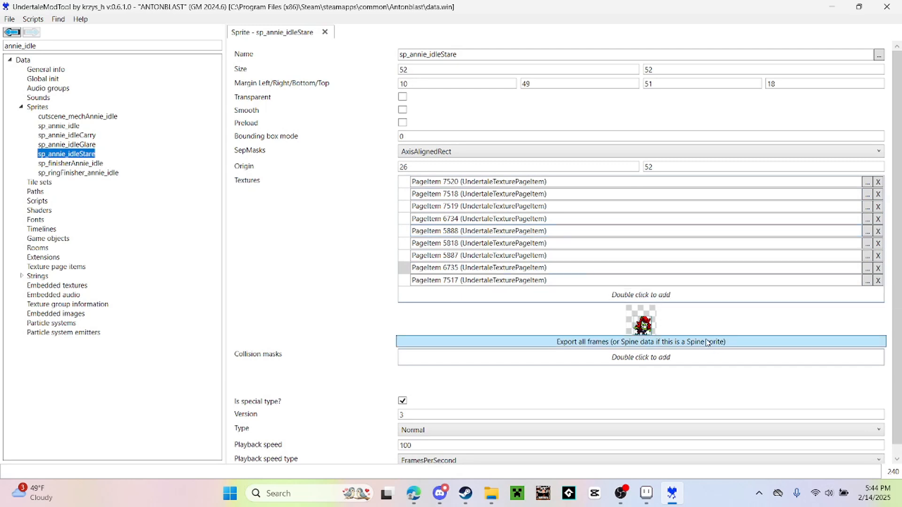
# Export all frames of sp_annie_idleStare as PNG files into the Idles folder.
pyautogui.click(514, 184)
pyautogui.click(604, 342)
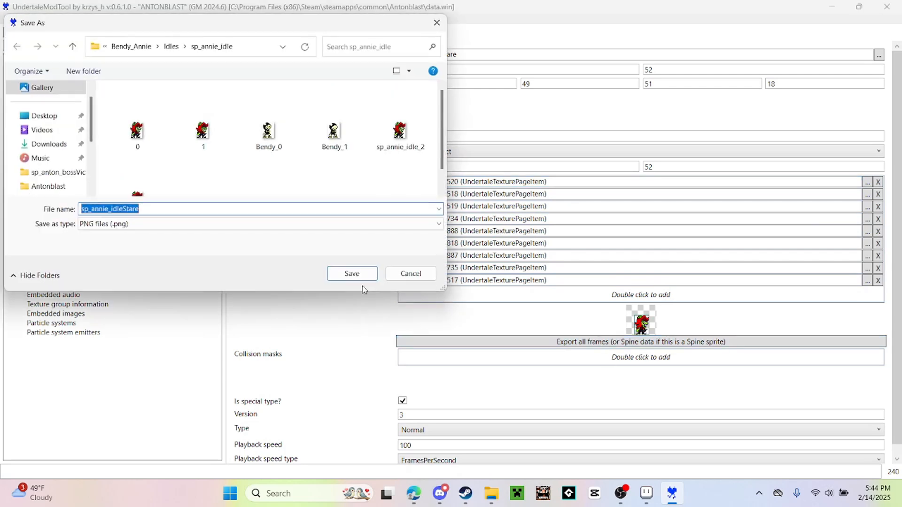
pyautogui.click(170, 47)
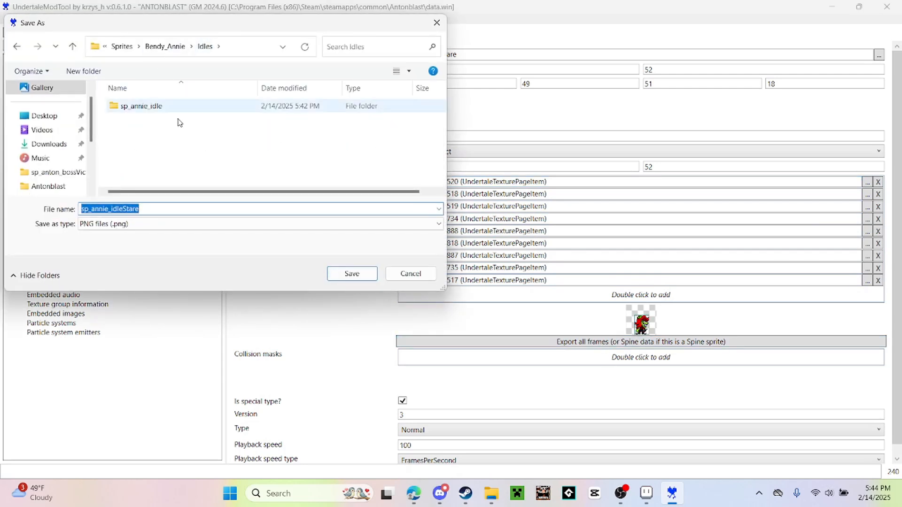
pyautogui.click(356, 275)
pyautogui.click(488, 291)
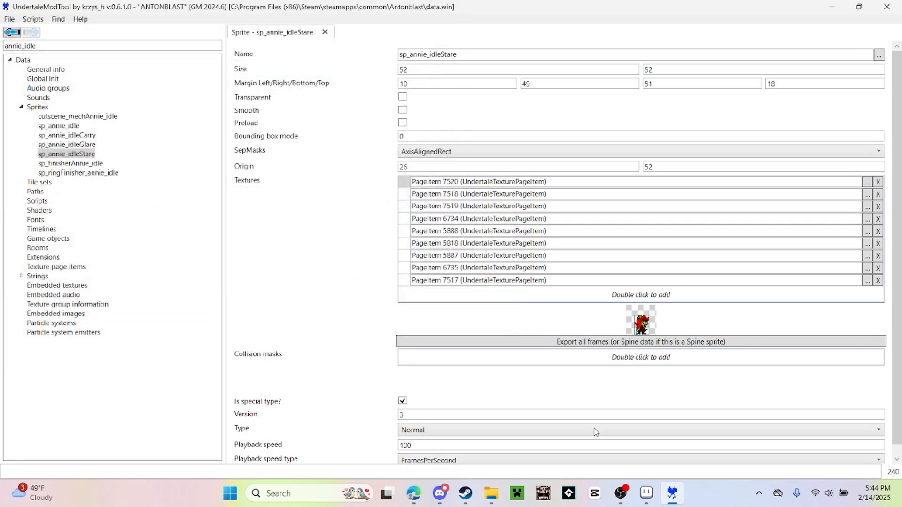
pyautogui.moveTo(598, 486)
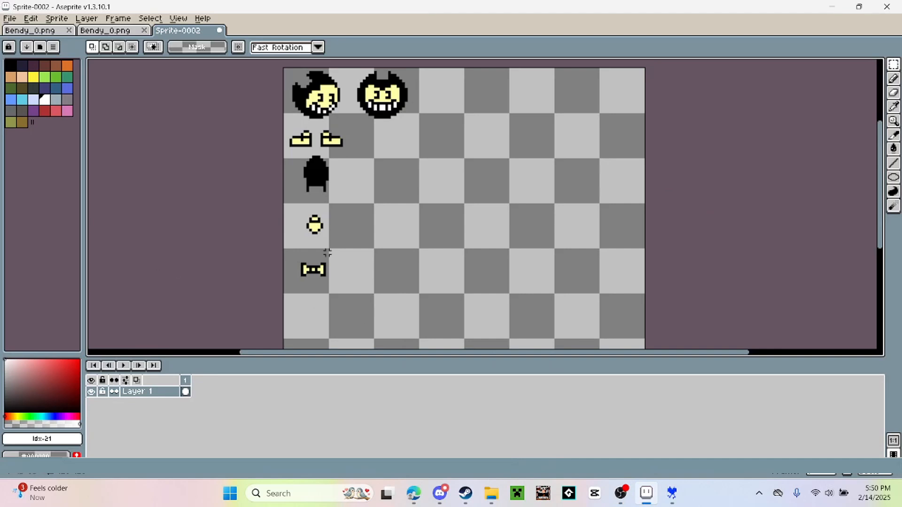
pyautogui.scroll(-1, 381, 177)
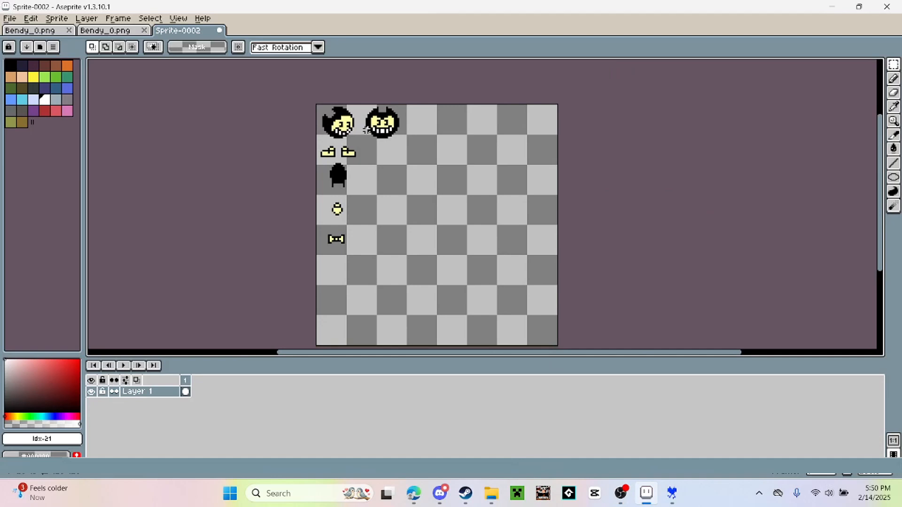
pyautogui.scroll(1, 365, 129)
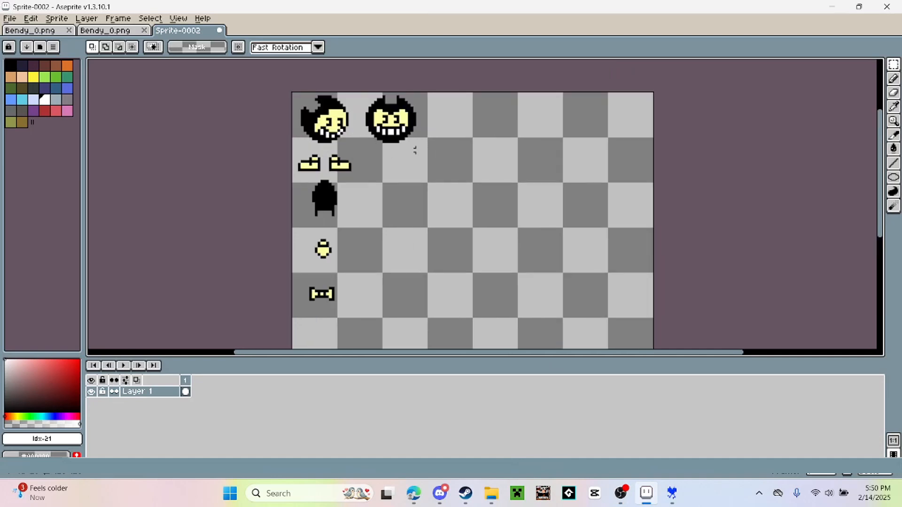
# Paint black pixels with the Pencil into both inner corners between the horns of the front-facing Bendy head.
pyautogui.scroll(4, 364, 88)
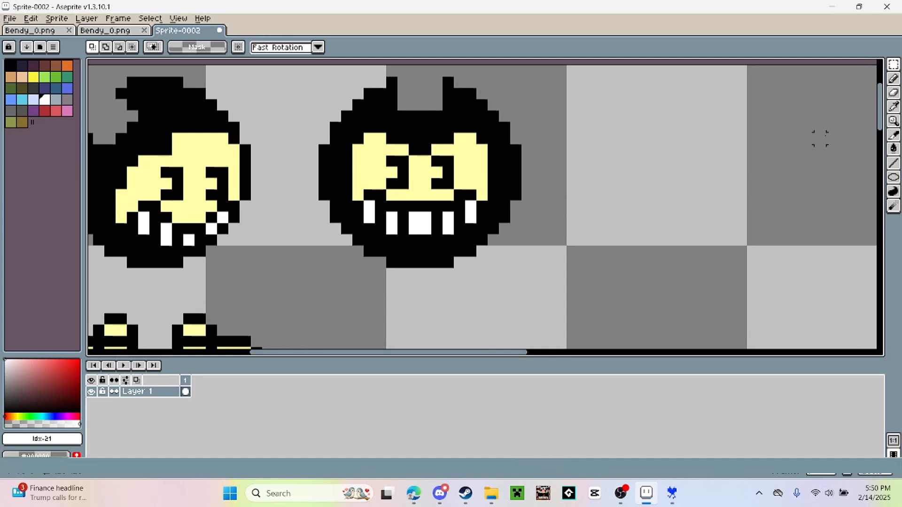
pyautogui.click(893, 78)
pyautogui.click(10, 64)
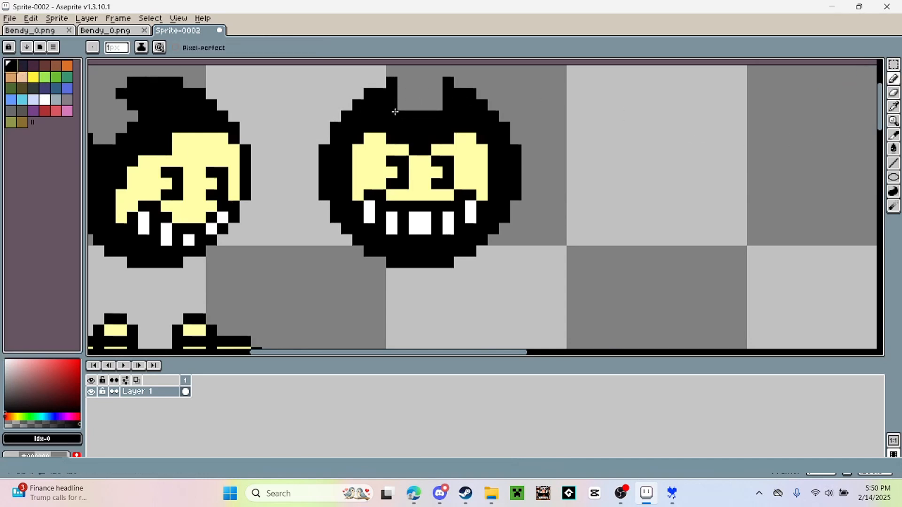
pyautogui.click(402, 105)
pyautogui.click(437, 106)
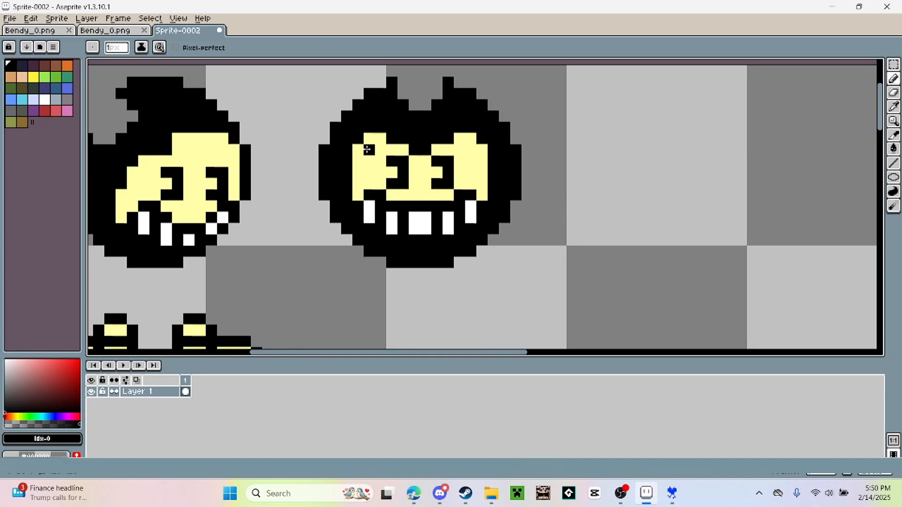
pyautogui.scroll(-2, 364, 93)
pyautogui.scroll(-1, 411, 169)
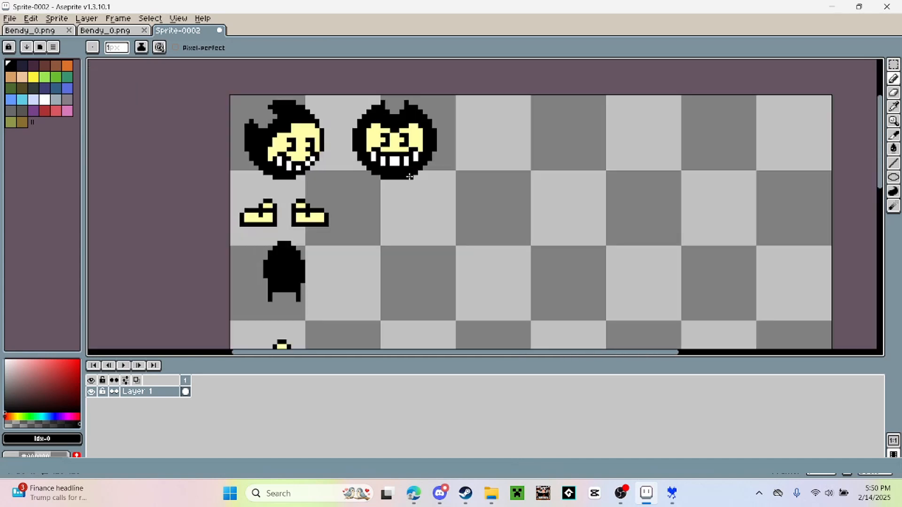
pyautogui.scroll(1, 411, 170)
pyautogui.scroll(1, 362, 126)
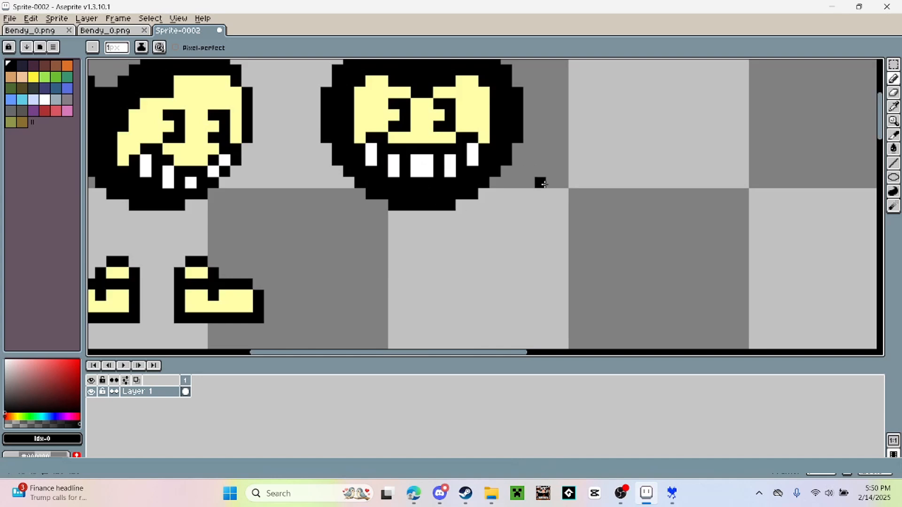
pyautogui.click(894, 107)
pyautogui.click(483, 100)
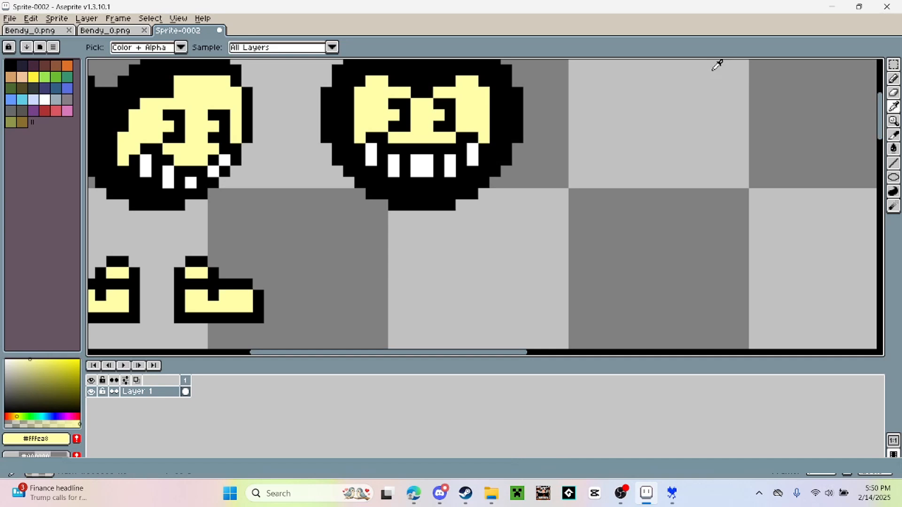
pyautogui.click(894, 78)
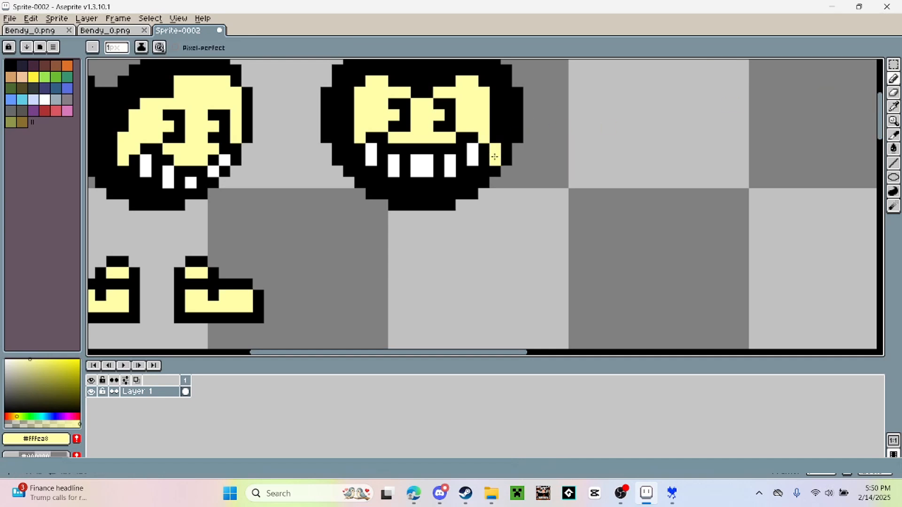
pyautogui.hotkey('ctrl', 'z')
pyautogui.press('m')
pyautogui.scroll(-3, 461, 267)
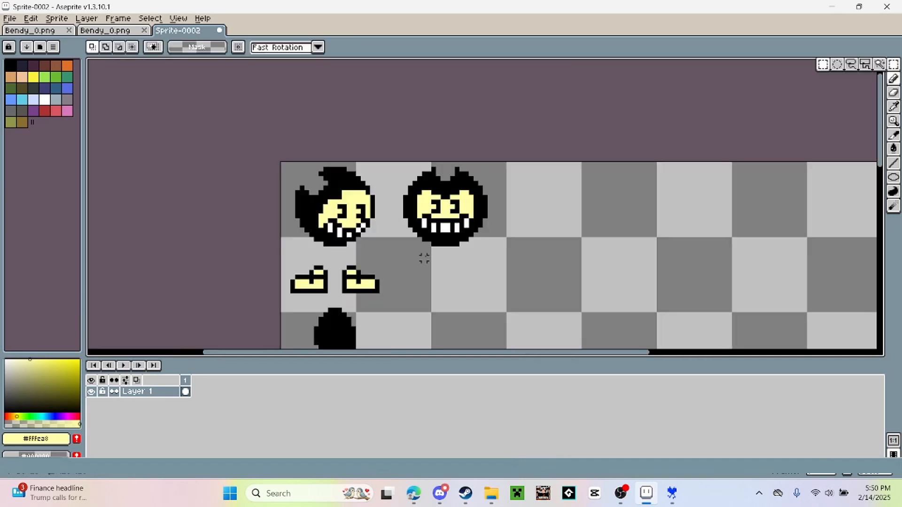
pyautogui.scroll(2, 442, 223)
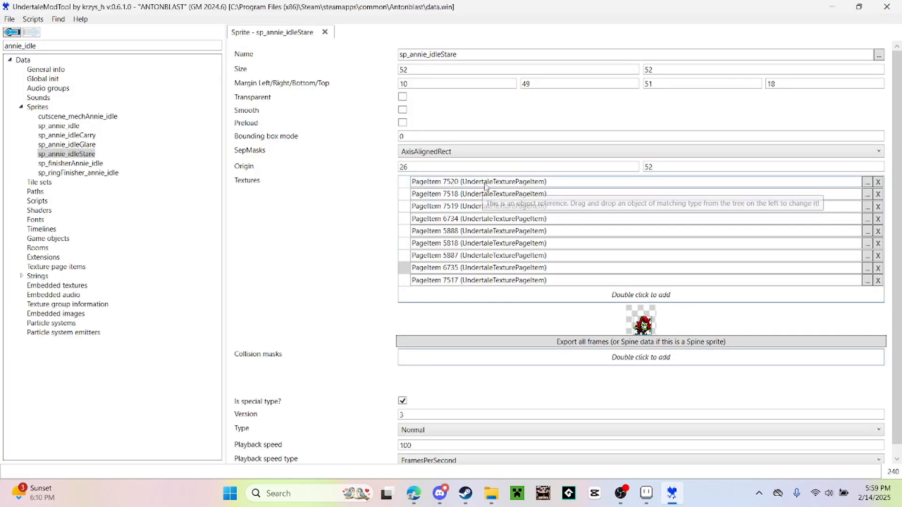
# In UndertaleModTool, import Bendy_0 from the sp_annie_idleStare folder into the sprite's first texture, PageItem 7520.
pyautogui.doubleClick(483, 183)
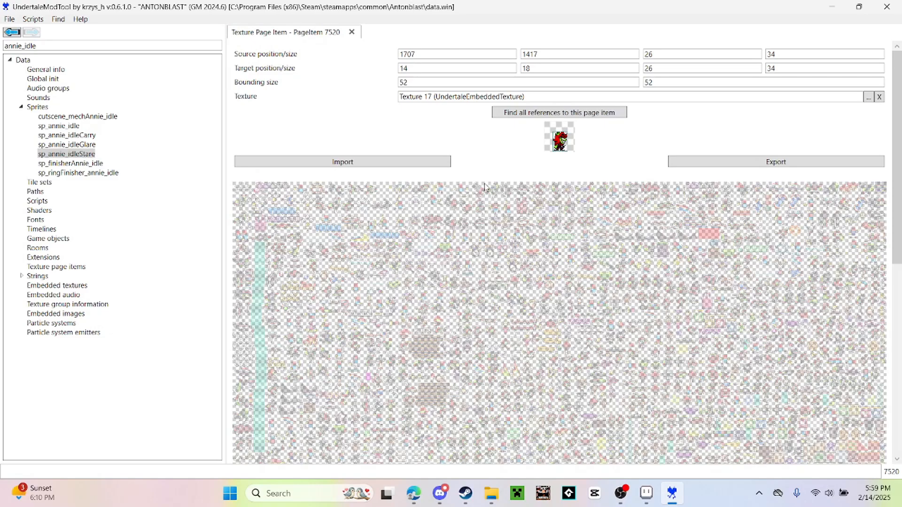
pyautogui.click(368, 161)
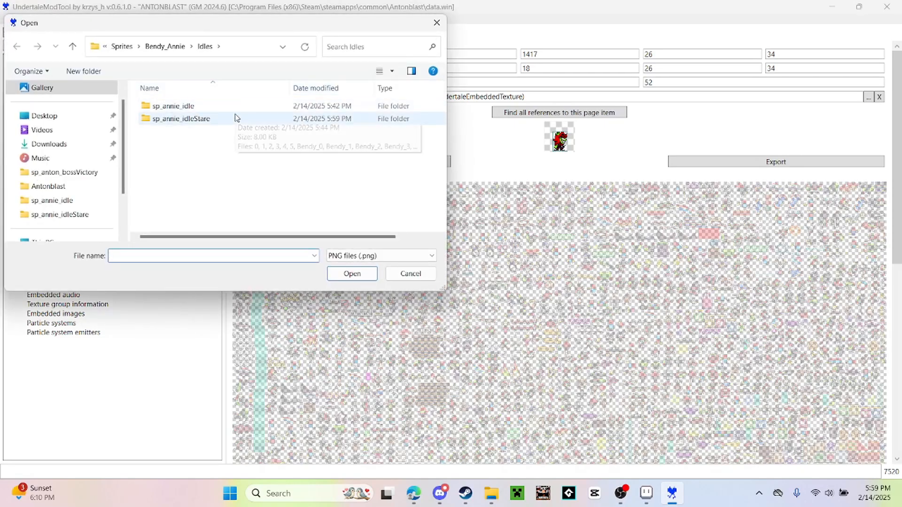
pyautogui.doubleClick(235, 117)
pyautogui.scroll(-1, 207, 153)
pyautogui.doubleClick(303, 147)
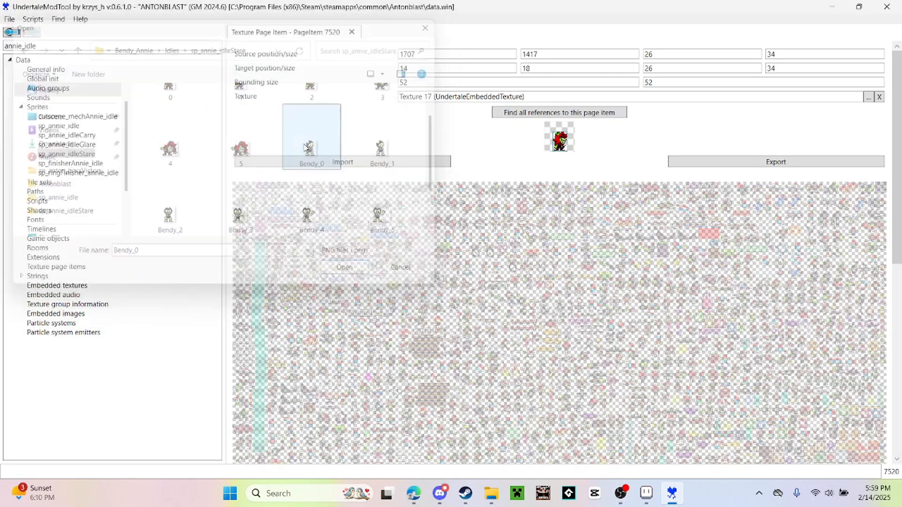
# Import Bendy_1 into the second texture of sp_annie_idleStare, PageItem 7518.
pyautogui.click(84, 154)
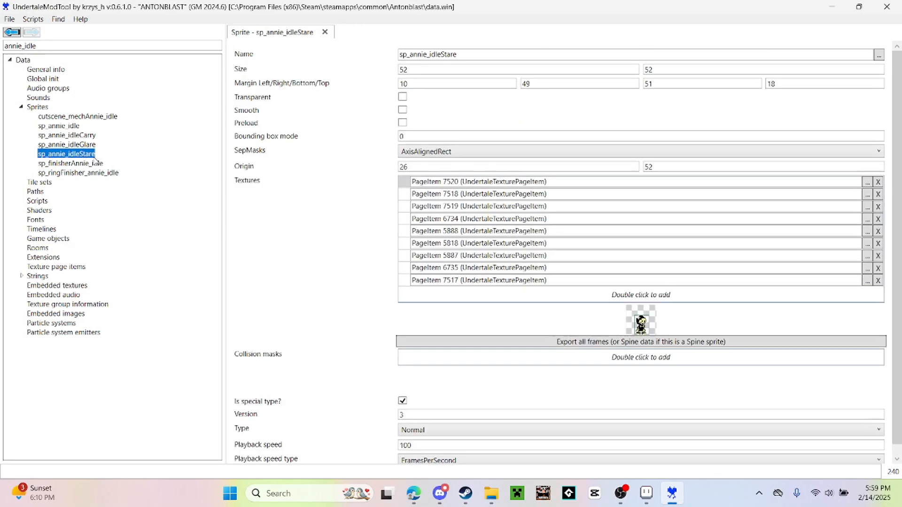
pyautogui.doubleClick(426, 201)
pyautogui.click(376, 162)
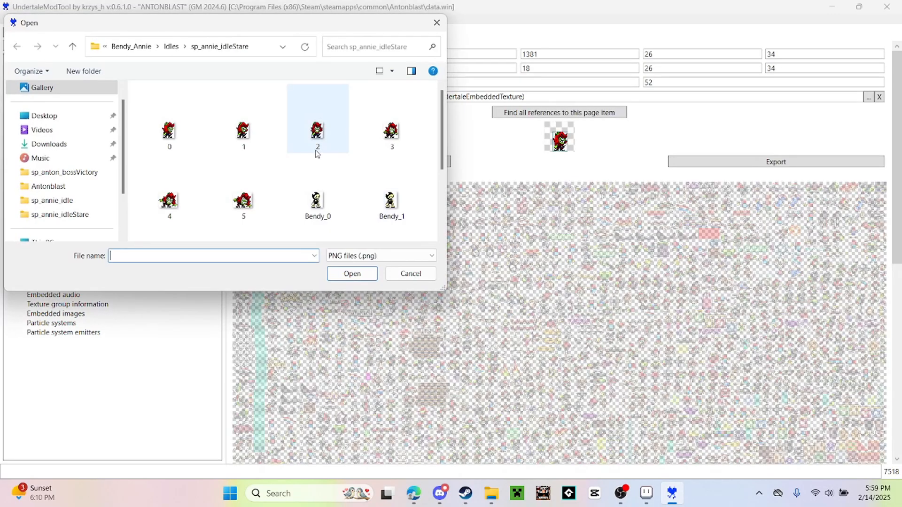
pyautogui.doubleClick(376, 183)
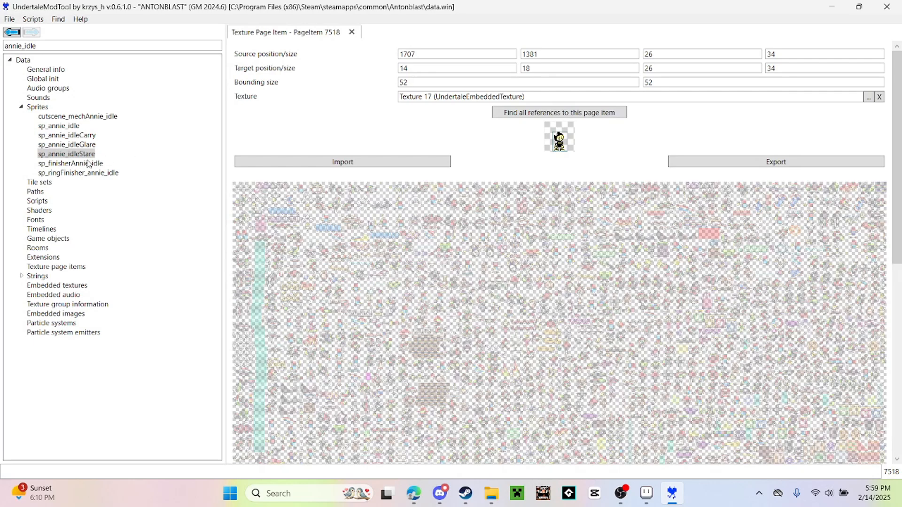
# Check the remaining sp_annie_idleStare frames and import Bendy_2 into its third texture, PageItem 7519.
pyautogui.click(75, 154)
pyautogui.click(433, 271)
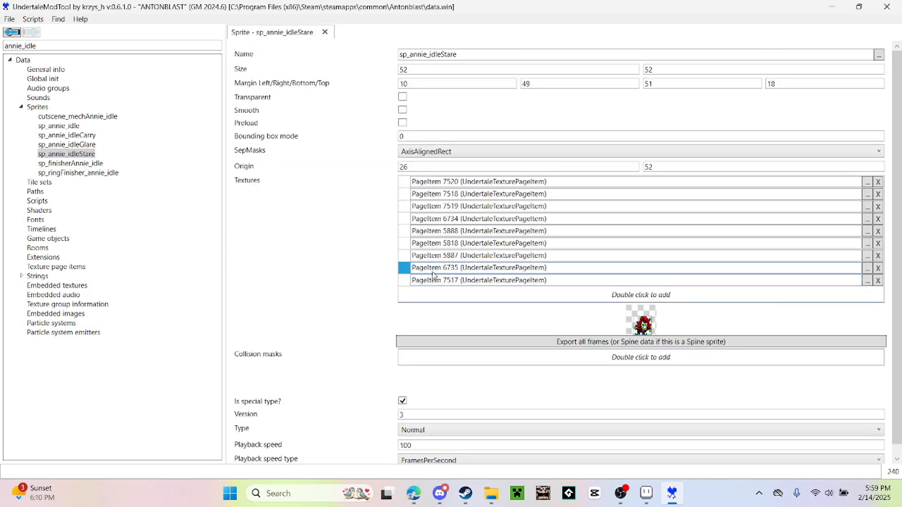
pyautogui.click(443, 259)
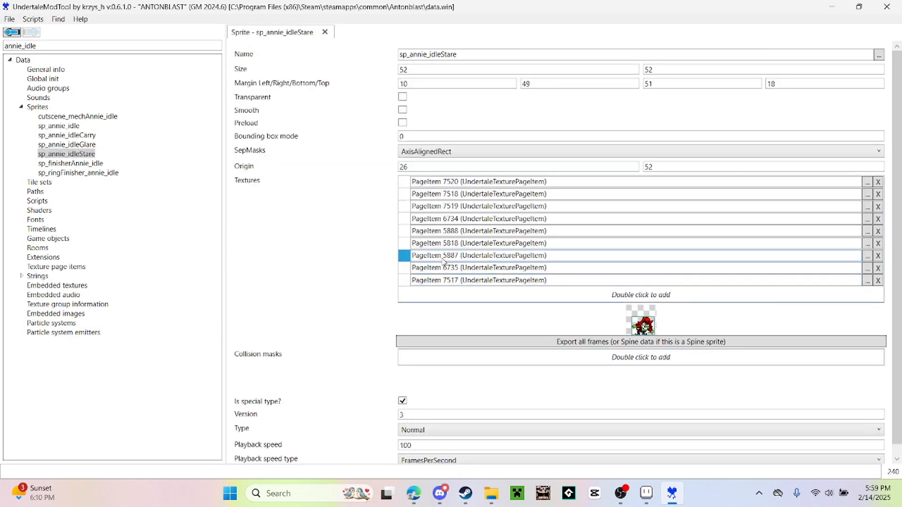
pyautogui.click(442, 195)
pyautogui.click(445, 206)
pyautogui.doubleClick(444, 207)
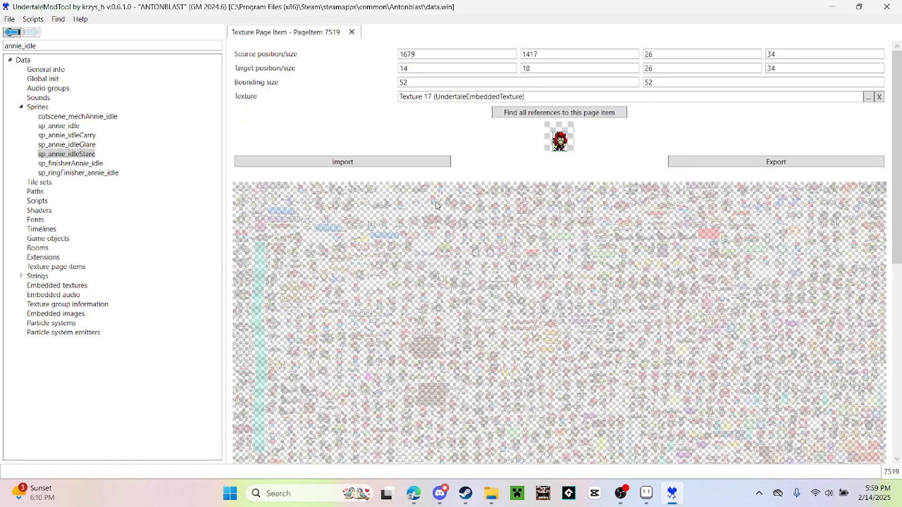
pyautogui.click(424, 165)
pyautogui.scroll(-1, 386, 150)
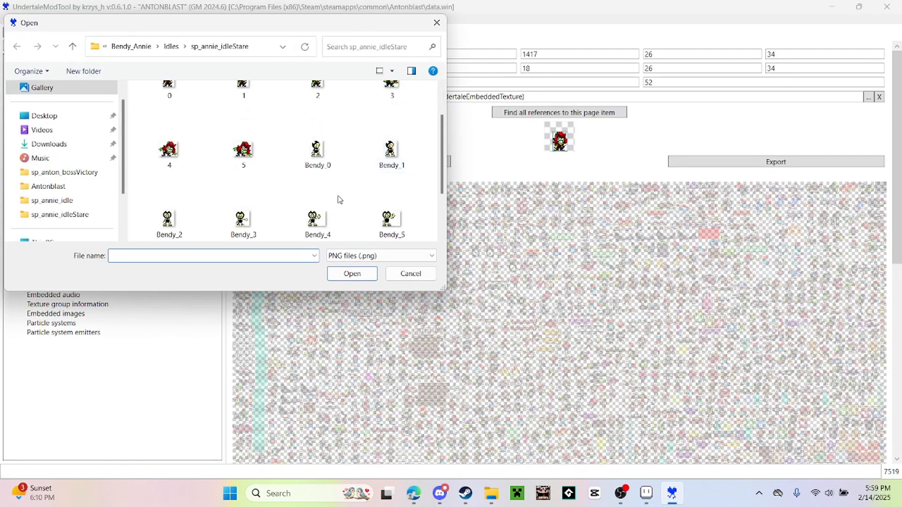
pyautogui.doubleClick(169, 221)
# Import Bendy_3 into the fourth texture of sp_annie_idleStare, PageItem 6734.
pyautogui.doubleClick(88, 154)
pyautogui.doubleClick(442, 219)
pyautogui.click(352, 162)
pyautogui.scroll(-3, 352, 165)
pyautogui.doubleClick(244, 139)
# Import Bendy_4 into the fifth texture of sp_annie_idleStare, PageItem 5888.
pyautogui.doubleClick(89, 154)
pyautogui.doubleClick(442, 230)
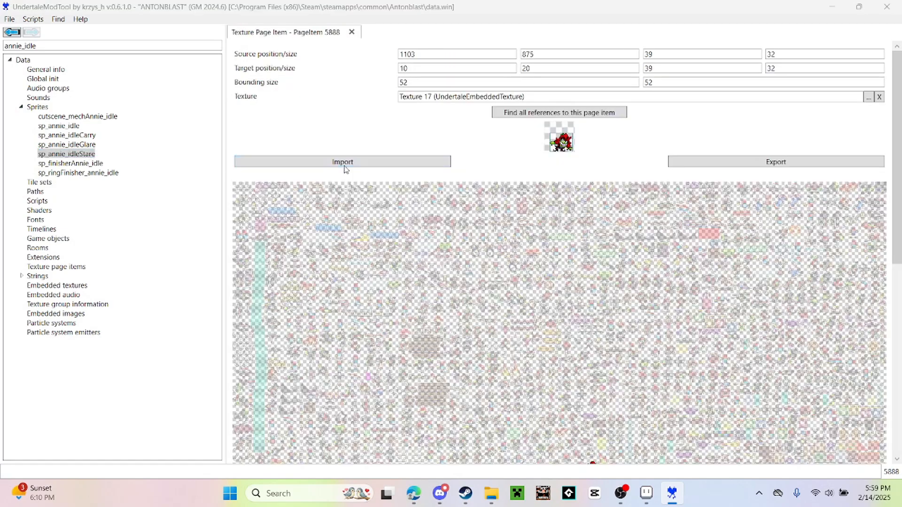
pyautogui.click(344, 165)
pyautogui.doubleClick(318, 138)
# Import Bendy_5 into the sixth texture of sp_annie_idleStare, PageItem 5818.
pyautogui.doubleClick(86, 154)
pyautogui.doubleClick(441, 243)
pyautogui.click(407, 164)
pyautogui.doubleClick(388, 138)
# Preview the textures of sp_annie_idleStare one by one from the last frame back to the first.
pyautogui.doubleClick(85, 154)
pyautogui.click(434, 280)
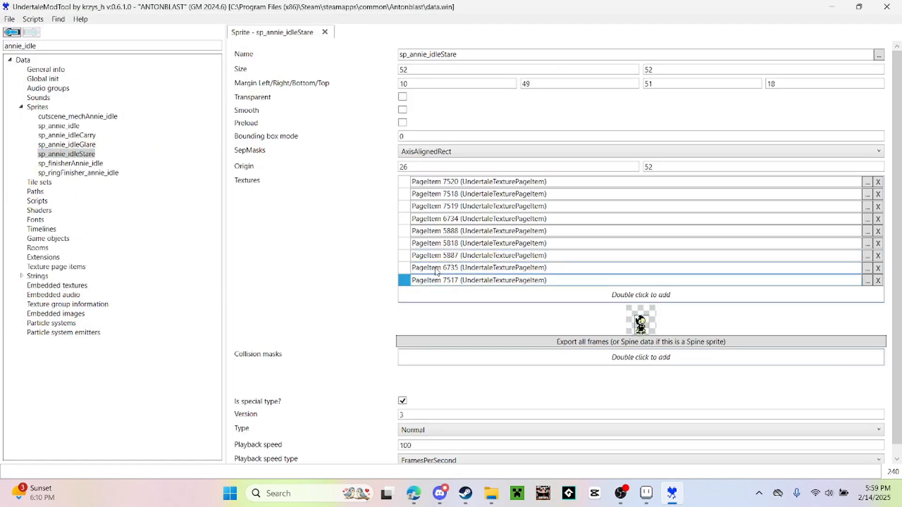
pyautogui.click(436, 268)
pyautogui.click(438, 257)
pyautogui.click(439, 246)
pyautogui.click(438, 233)
pyautogui.click(425, 182)
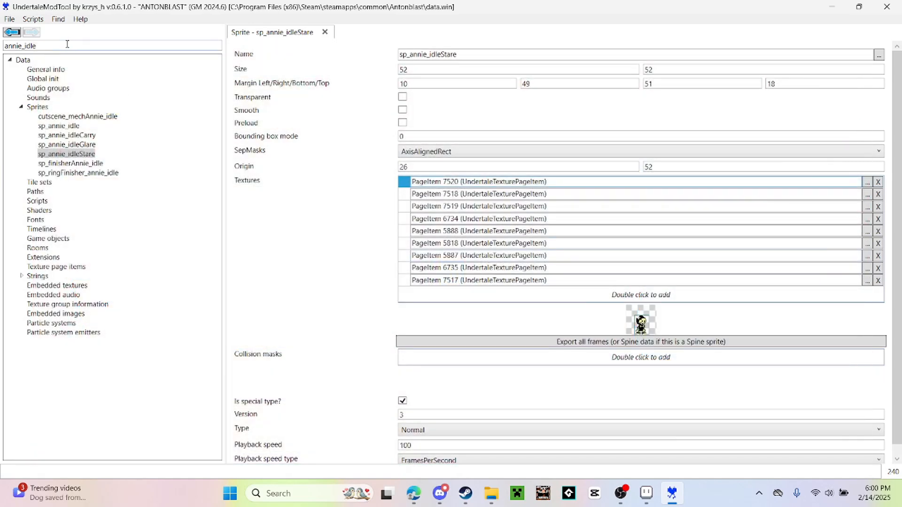
# Search the data tree for annie_pal and open the sp_annie_palette sprite.
pyautogui.click(34, 46)
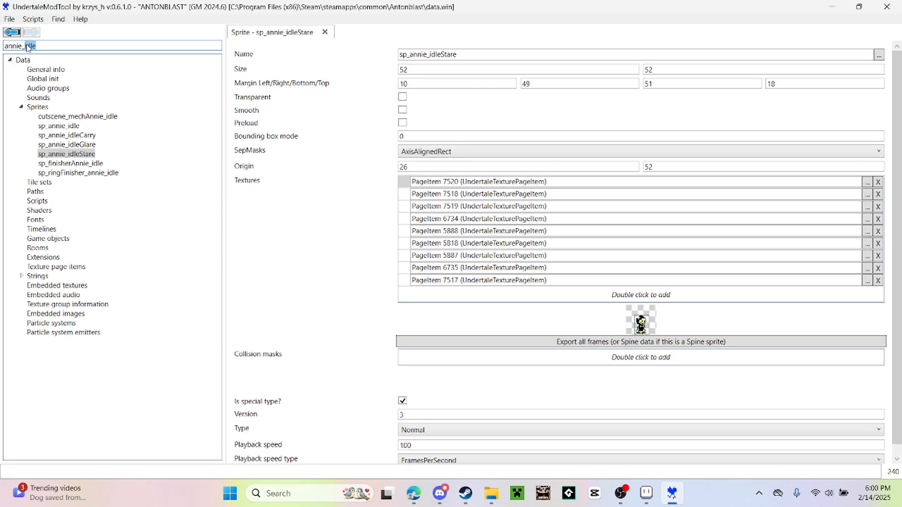
pyautogui.write('pal\\')
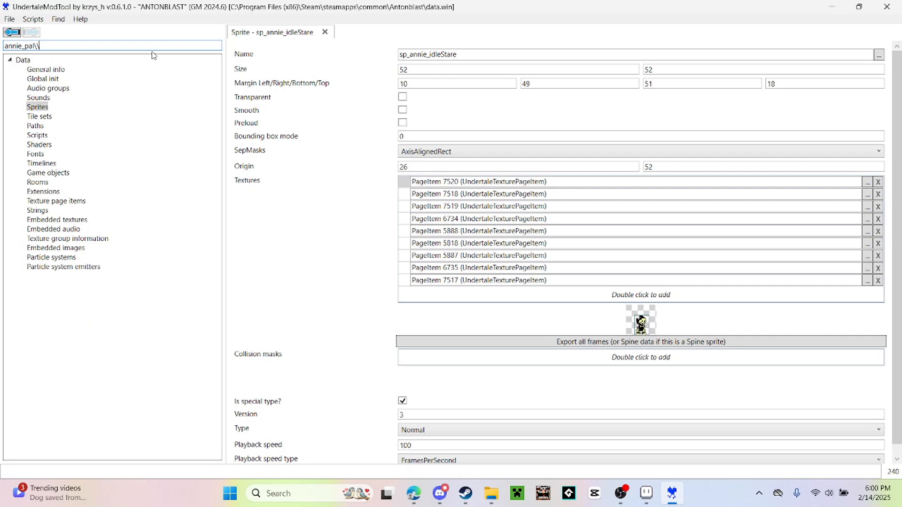
pyautogui.press('BackSpace')
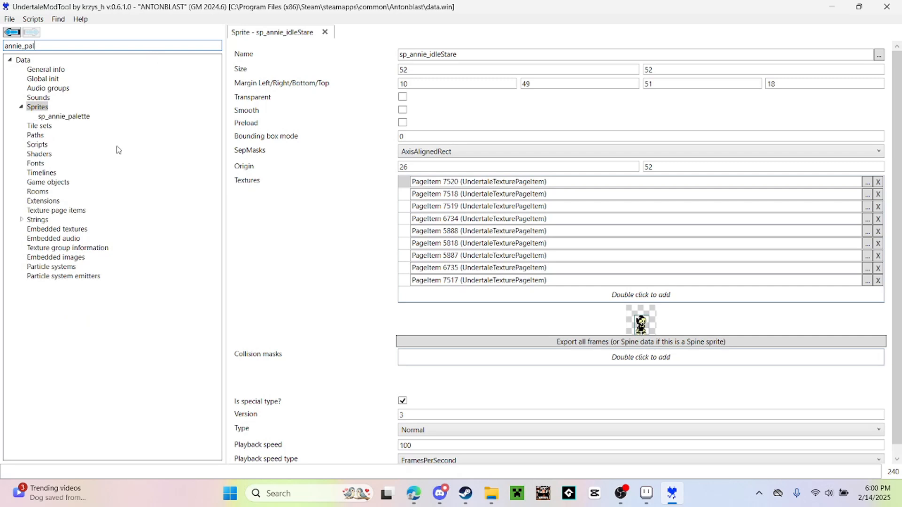
pyautogui.click(82, 120)
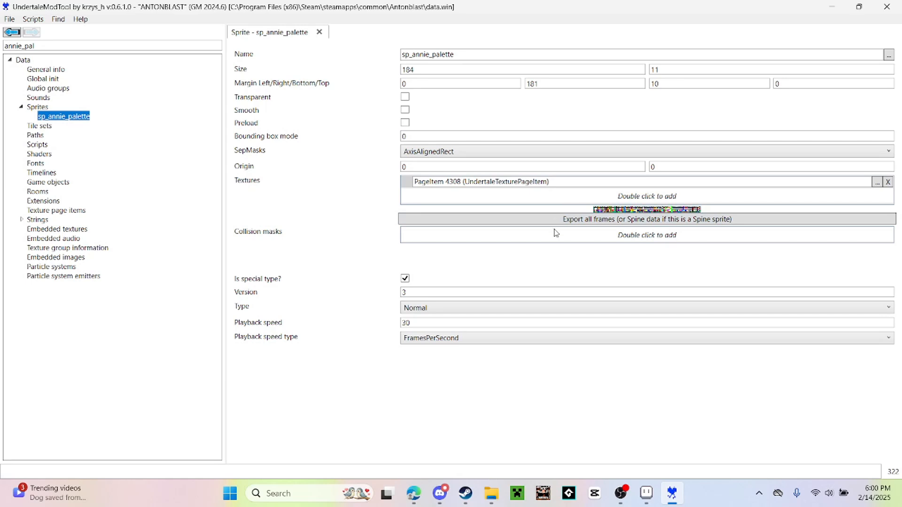
# Export sp_annie_palette as a PNG into the Bendy_Annie folder without padding.
pyautogui.click(570, 218)
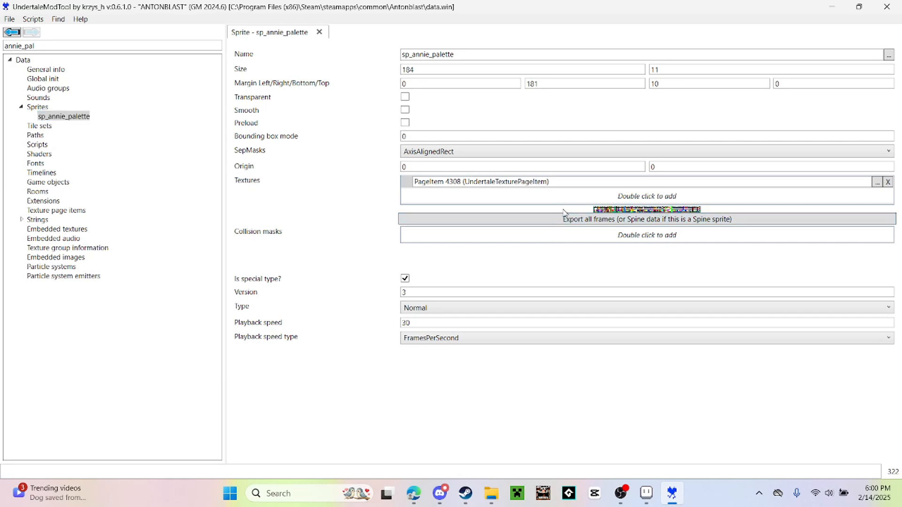
pyautogui.click(173, 47)
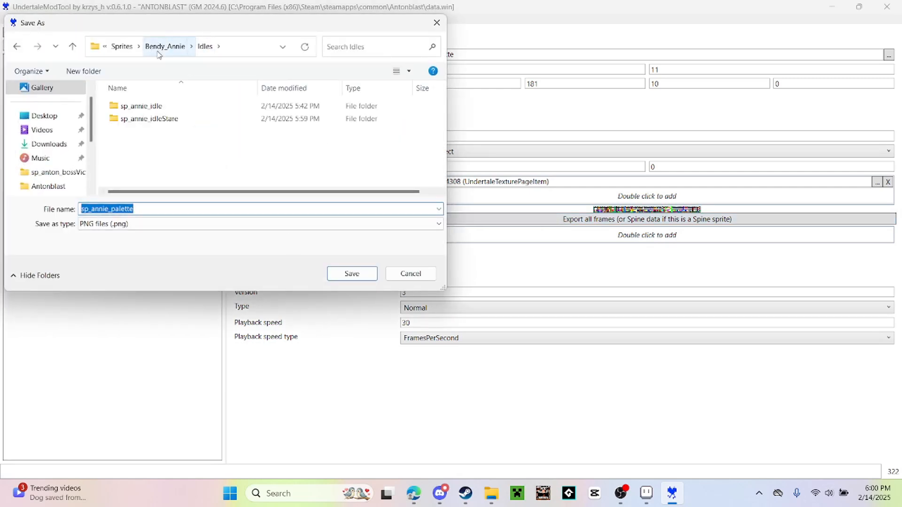
pyautogui.click(163, 46)
pyautogui.click(357, 273)
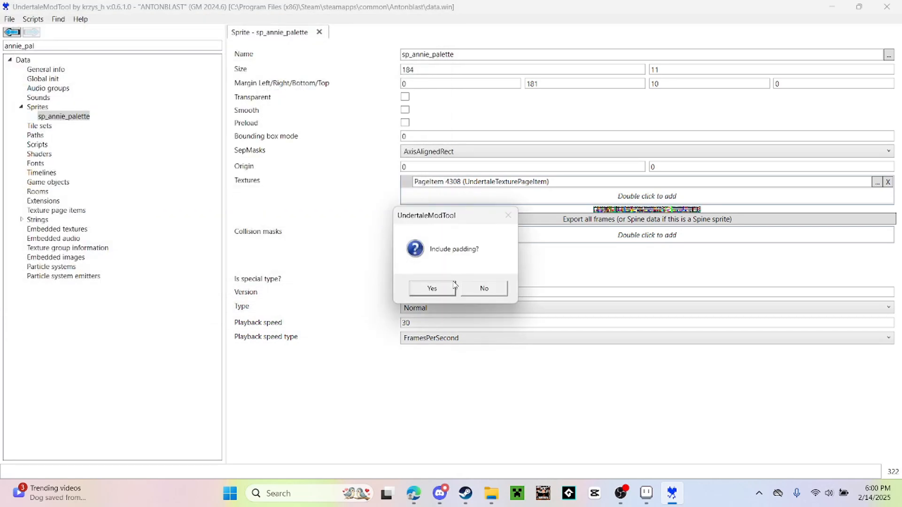
pyautogui.click(479, 288)
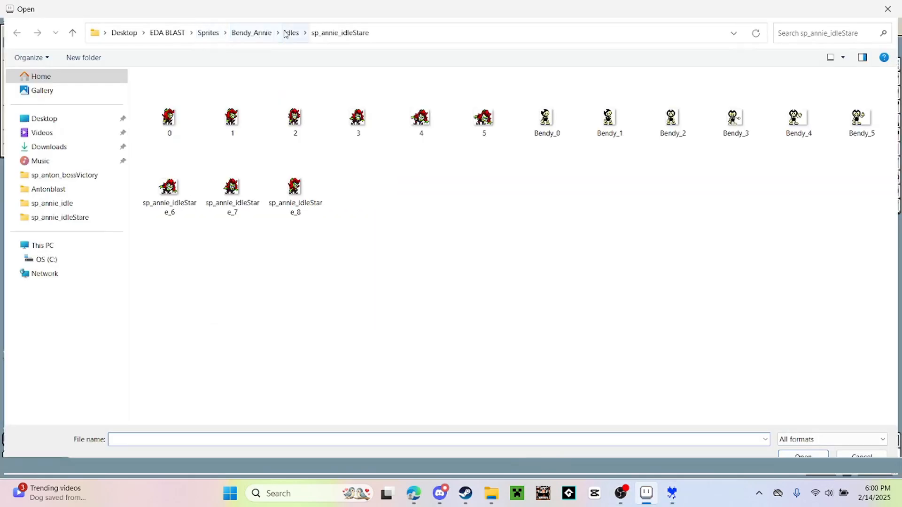
# Open sp_annie_palette from the Bendy_Annie folder in Aseprite.
pyautogui.click(260, 33)
pyautogui.doubleClick(225, 121)
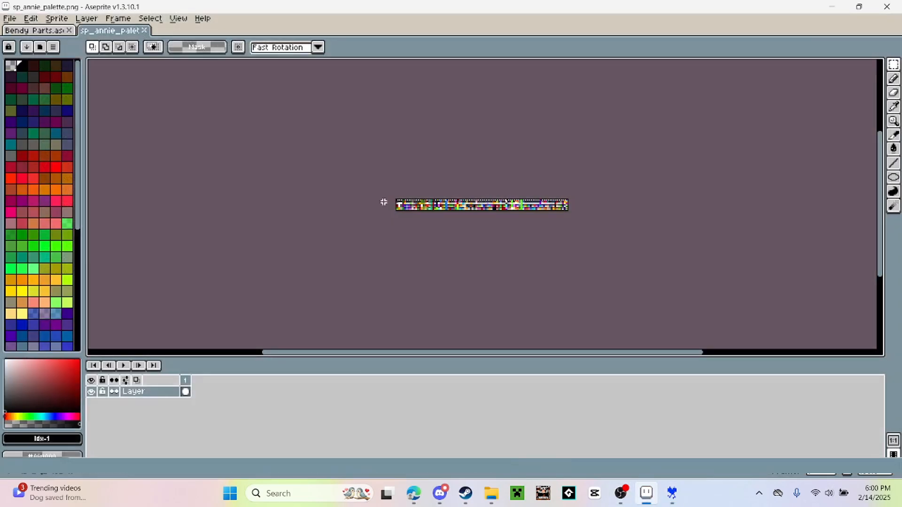
pyautogui.scroll(8, 383, 202)
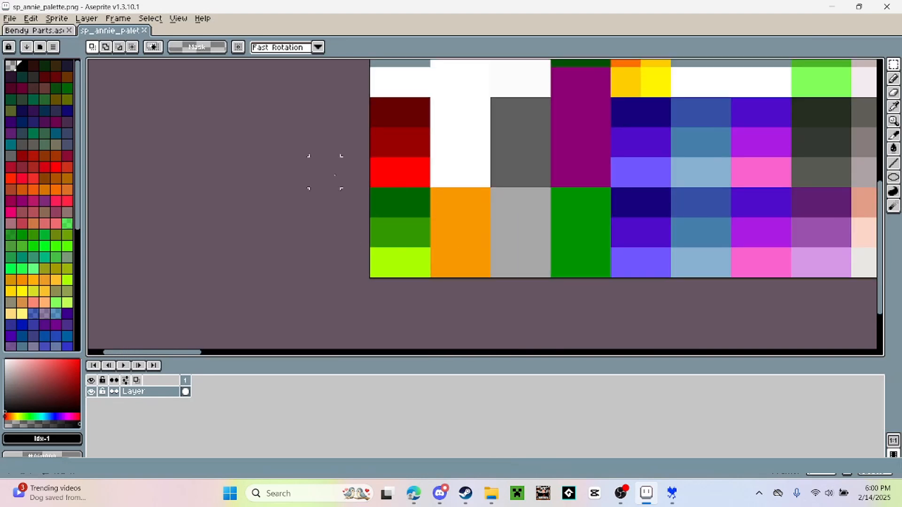
# Paint the light green swatch at the foot of the palette's first column black with the Pencil tool, checking the Bendy Parts artwork.
pyautogui.click(893, 79)
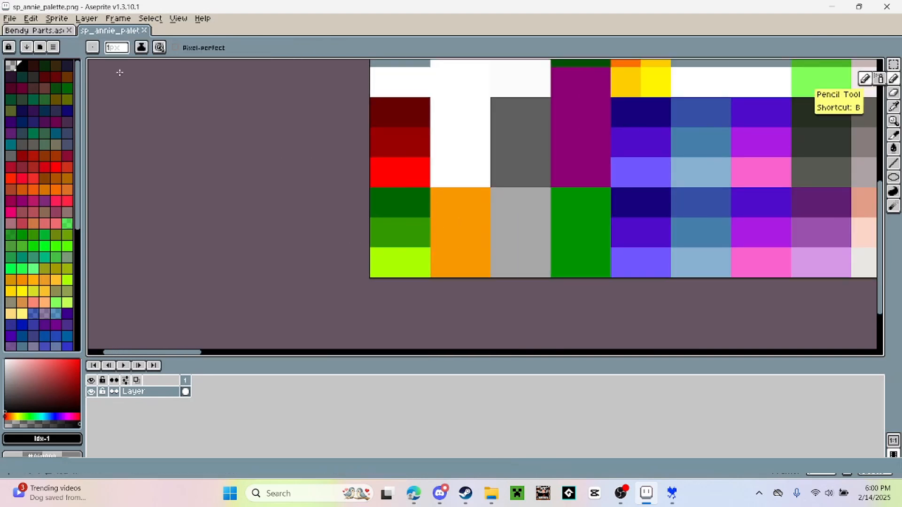
pyautogui.click(51, 33)
pyautogui.scroll(2, 282, 132)
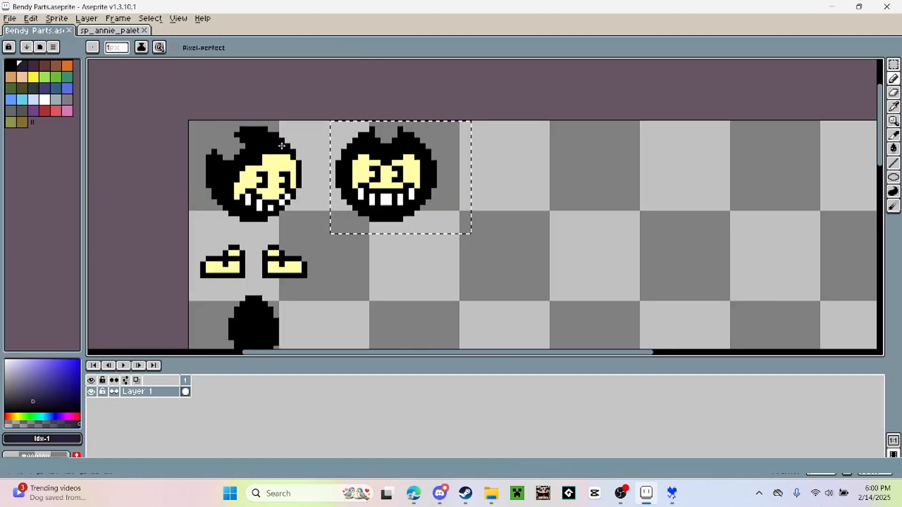
pyautogui.scroll(1, 213, 117)
pyautogui.click(116, 32)
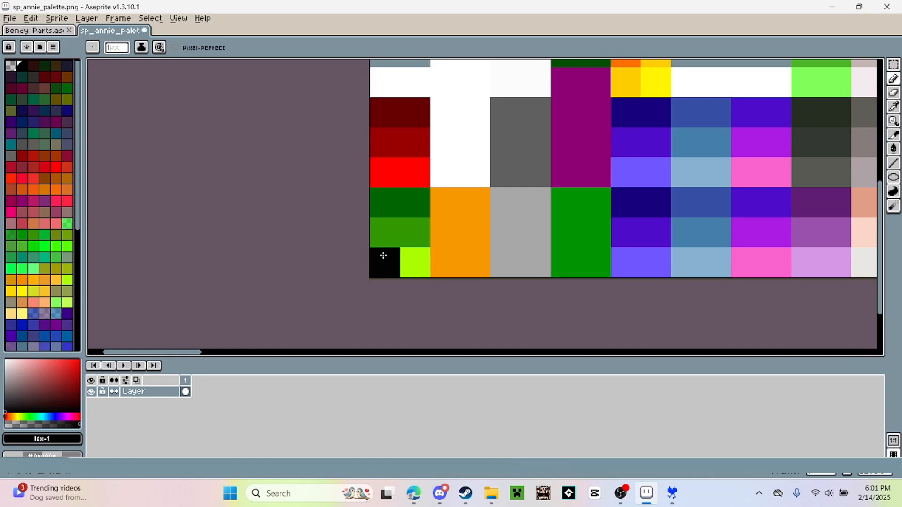
pyautogui.moveTo(383, 255); pyautogui.dragTo(409, 262)
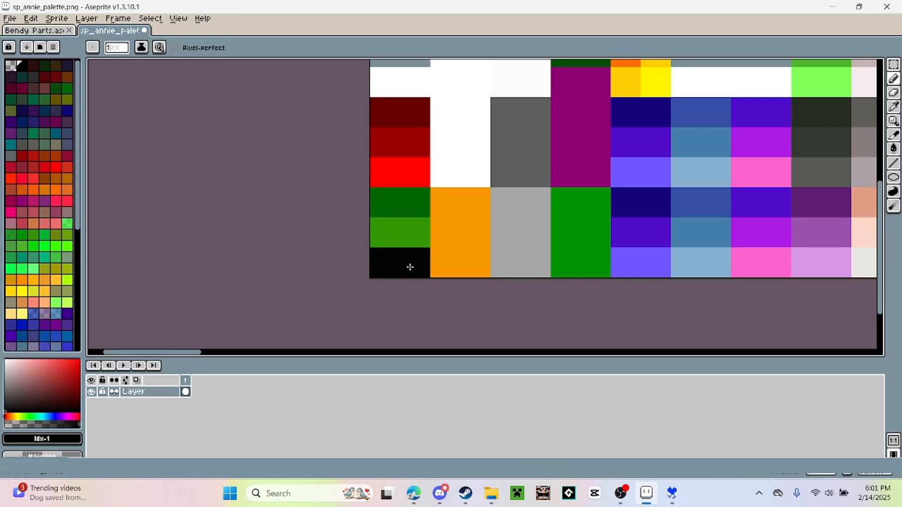
# Sample the pale yellow of Bendy's face in Bendy Parts and paint the palette's bright red first-column swatch with it.
pyautogui.click(57, 32)
pyautogui.click(893, 108)
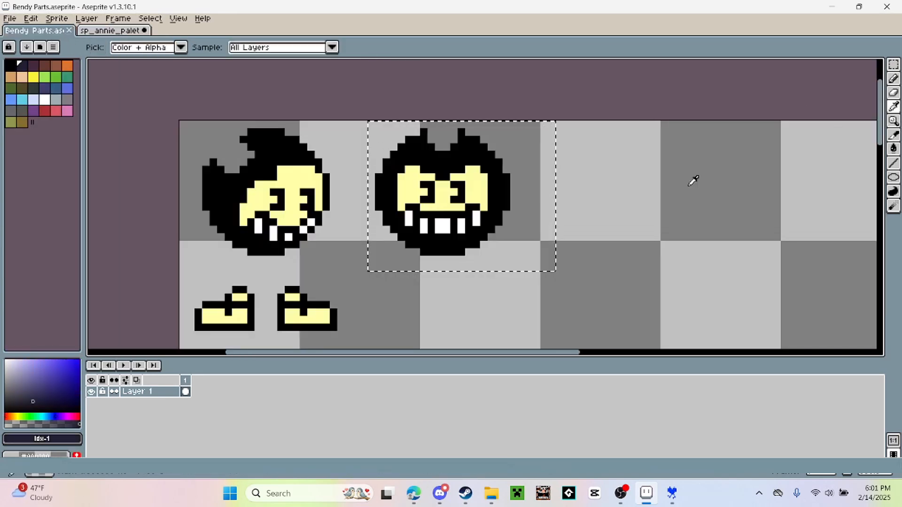
pyautogui.click(471, 192)
pyautogui.click(118, 31)
pyautogui.click(892, 78)
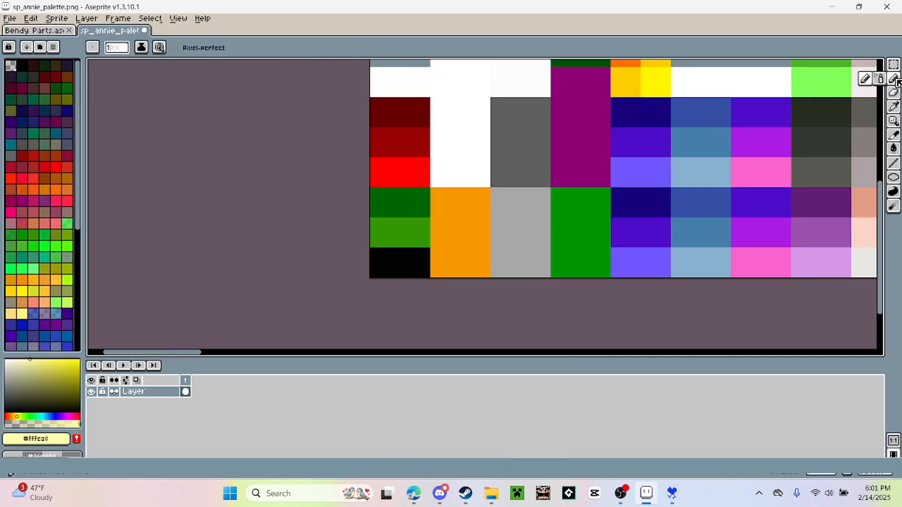
pyautogui.click(384, 172)
pyautogui.click(420, 173)
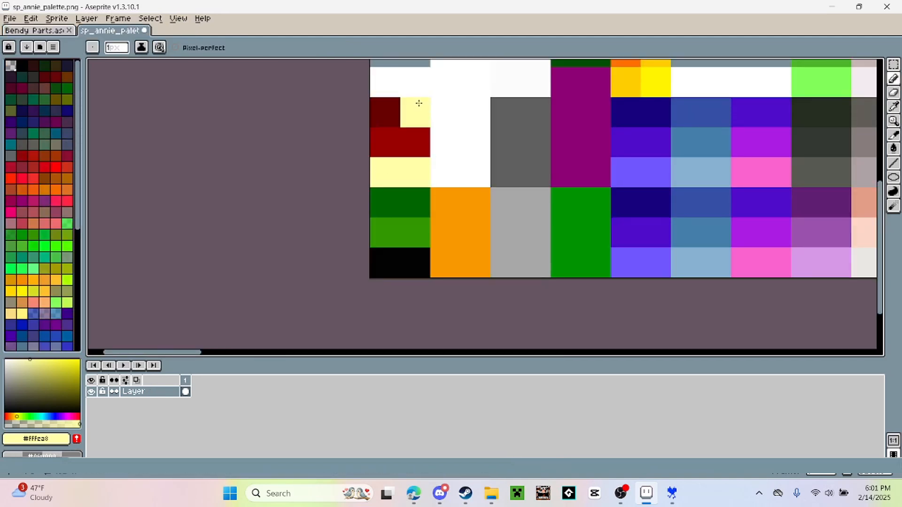
# Examine the remaining swatches of the recoloured palette and compare them with the Bendy Parts artwork.
pyautogui.scroll(-2, 363, 198)
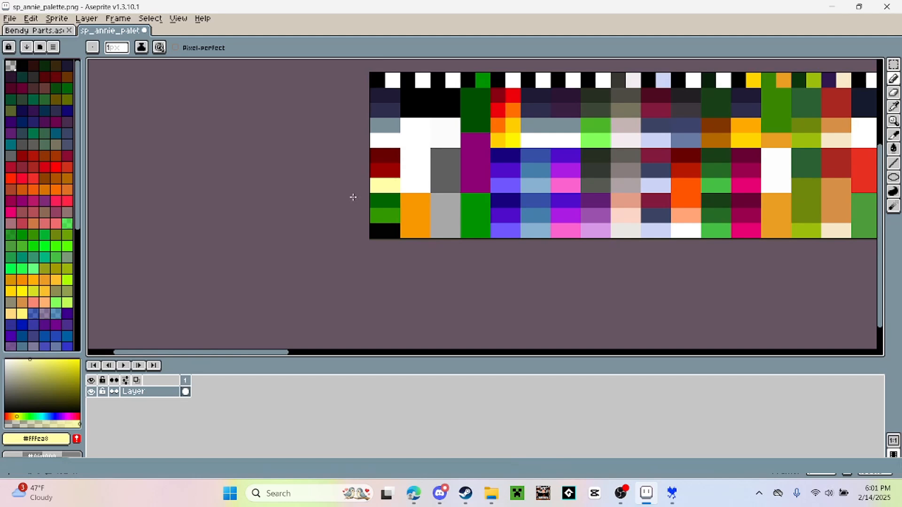
pyautogui.scroll(1, 374, 141)
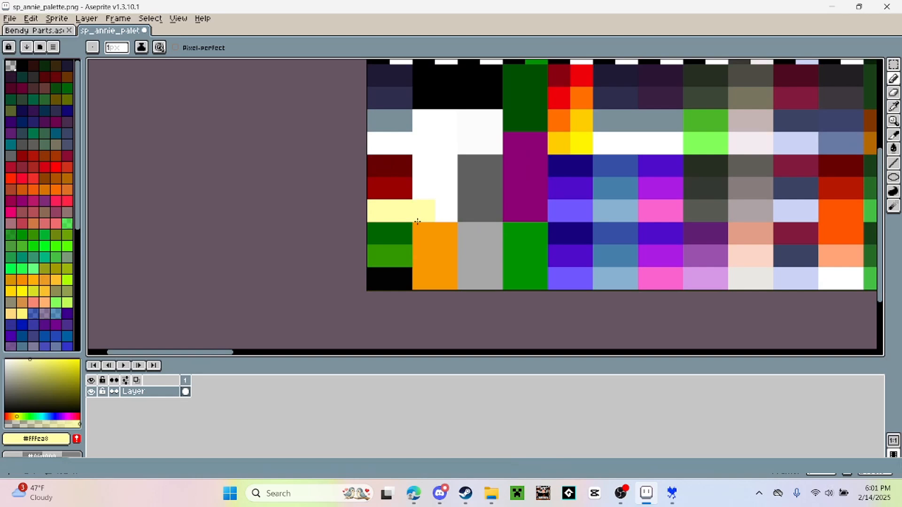
pyautogui.scroll(-2, 417, 220)
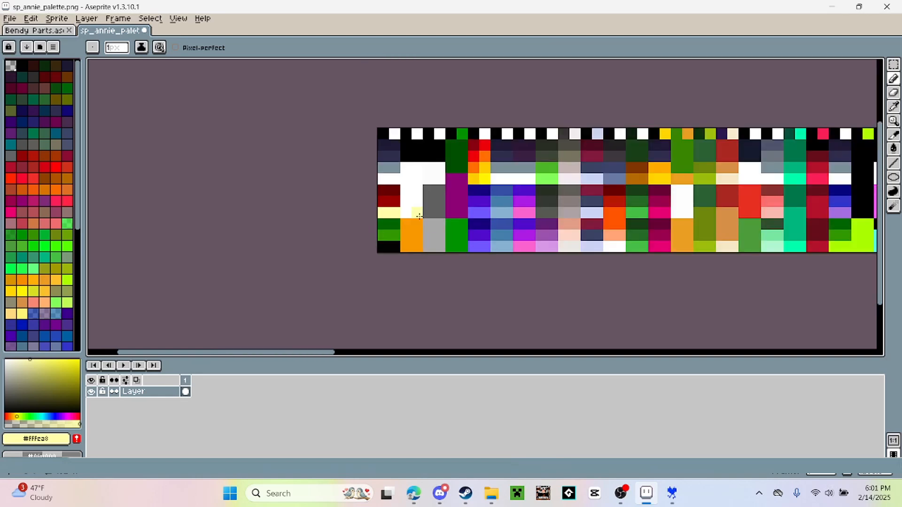
pyautogui.scroll(2, 348, 209)
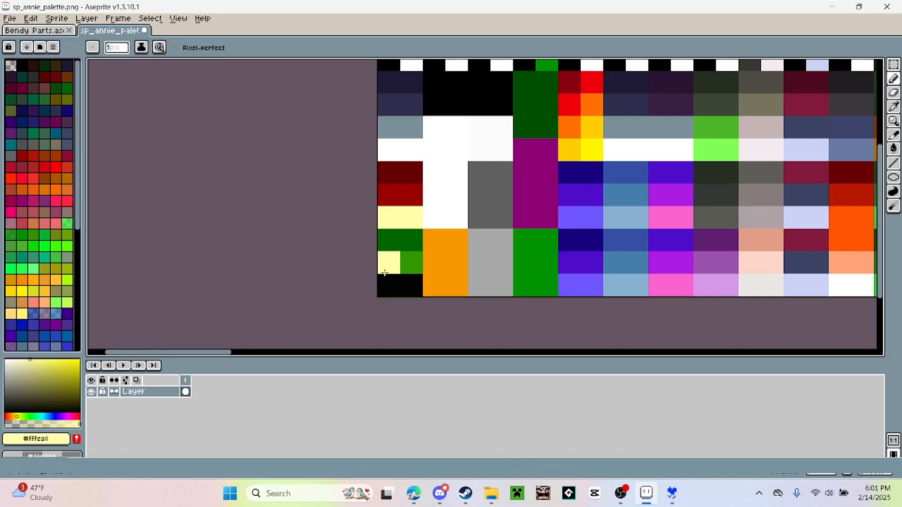
pyautogui.scroll(-1, 404, 277)
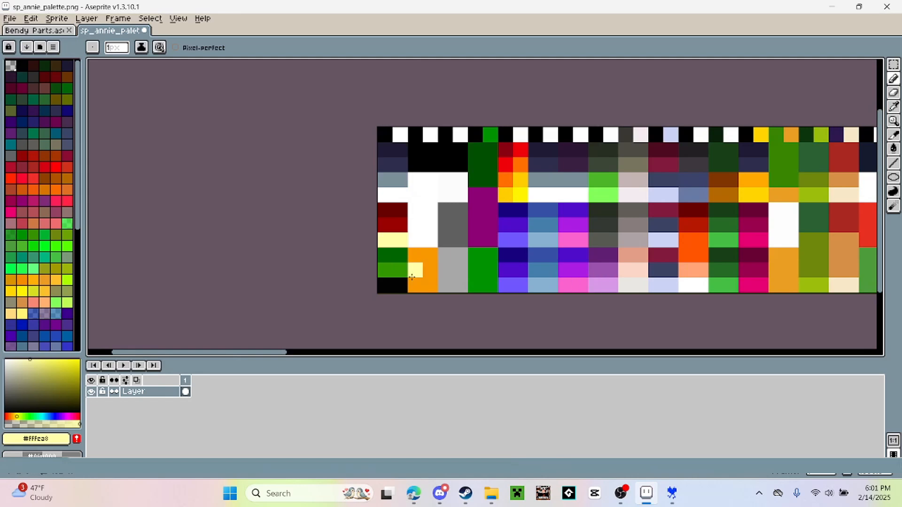
pyautogui.scroll(2, 411, 277)
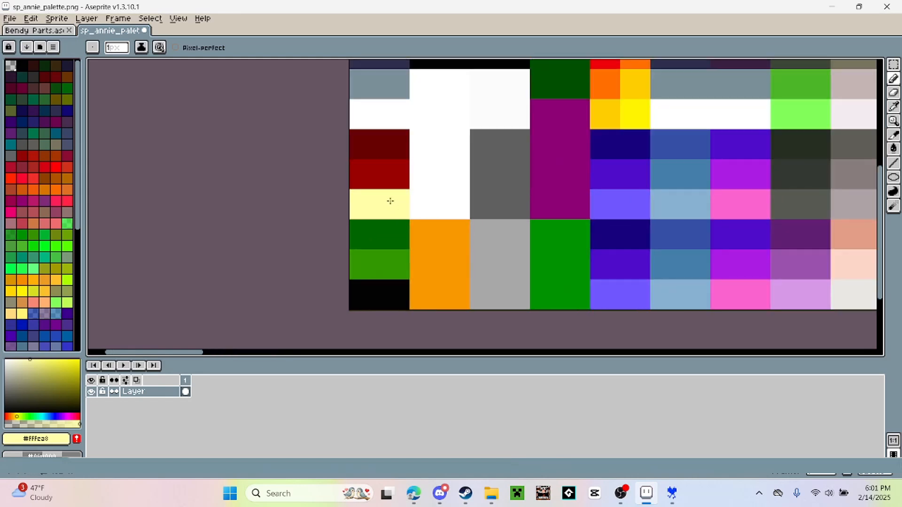
pyautogui.click(36, 30)
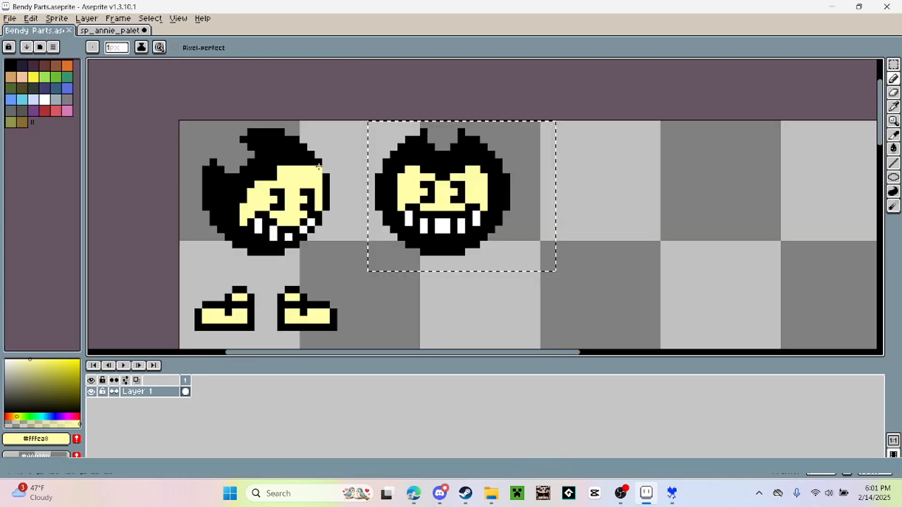
pyautogui.scroll(-3, 318, 166)
pyautogui.press('m')
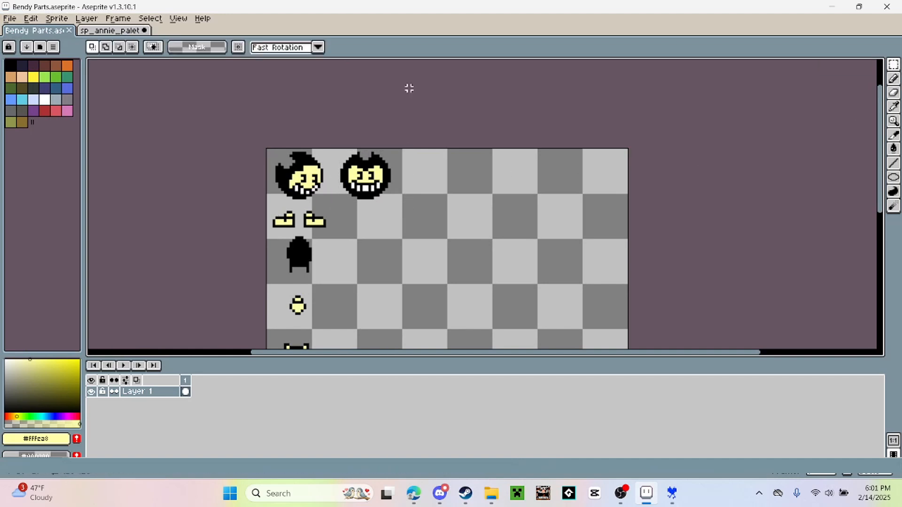
pyautogui.click(123, 30)
# Save the recoloured palette as sp_annie_palette in the Bendy_Annie folder, replacing the existing PNG.
pyautogui.click(10, 18)
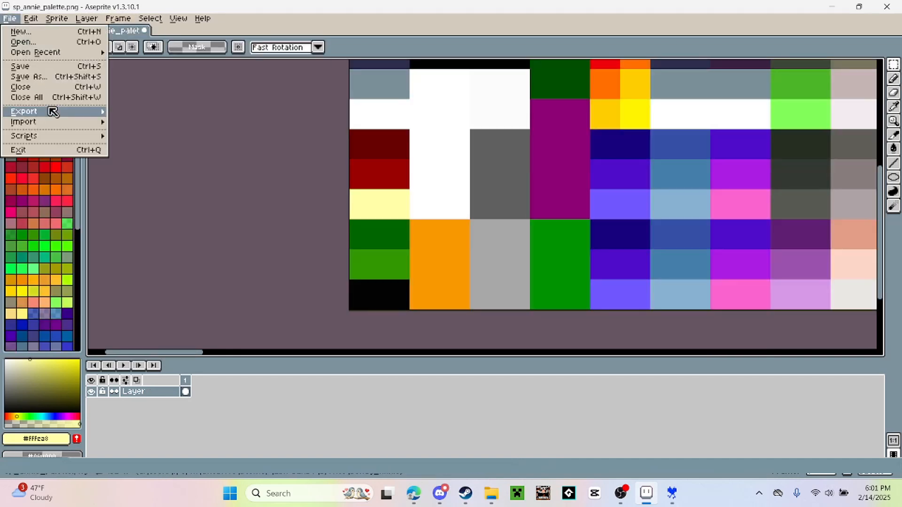
pyautogui.click(59, 79)
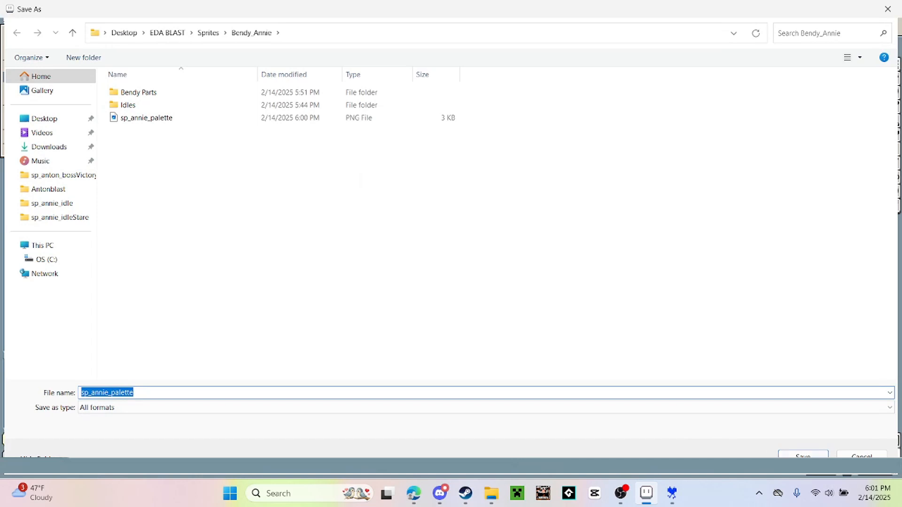
pyautogui.press('Return')
pyautogui.click(479, 248)
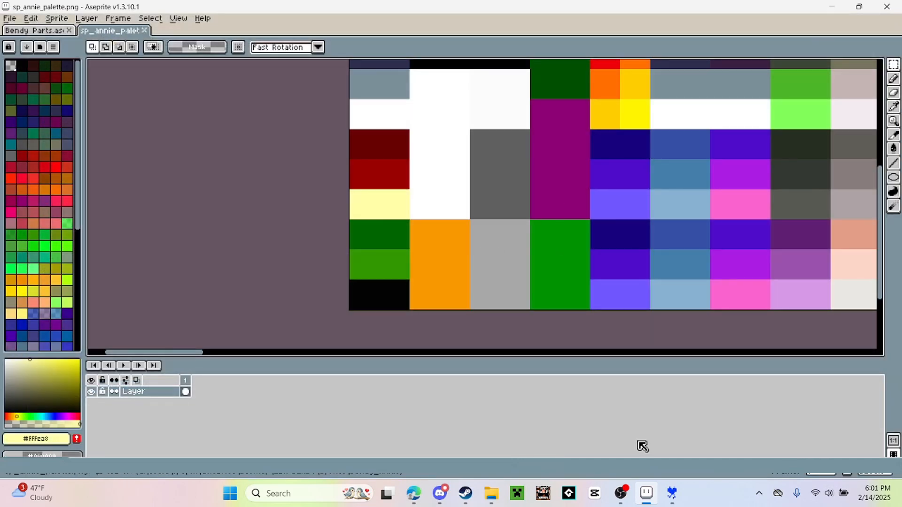
# Switch to UndertaleModTool and import sp_annie_palette from the Bendy_Annie folder into the palette sprite's texture page item.
pyautogui.click(673, 493)
pyautogui.click(549, 221)
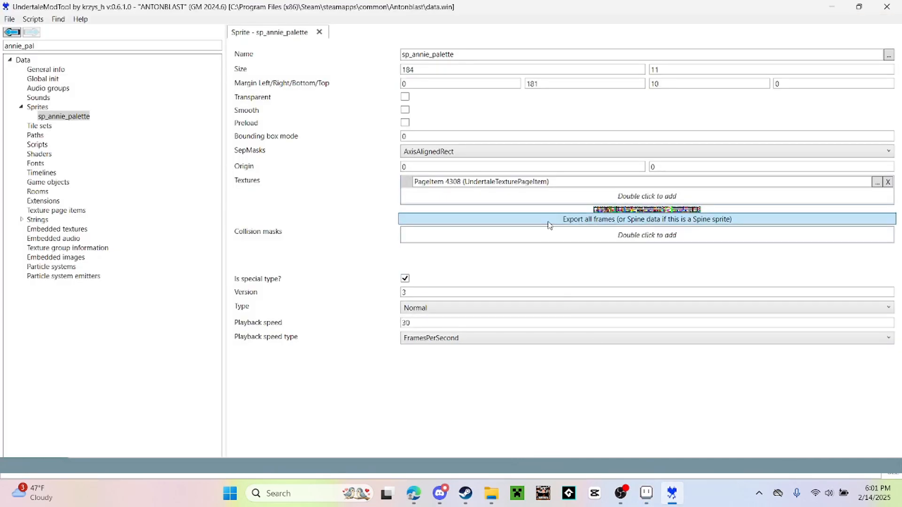
pyautogui.click(427, 273)
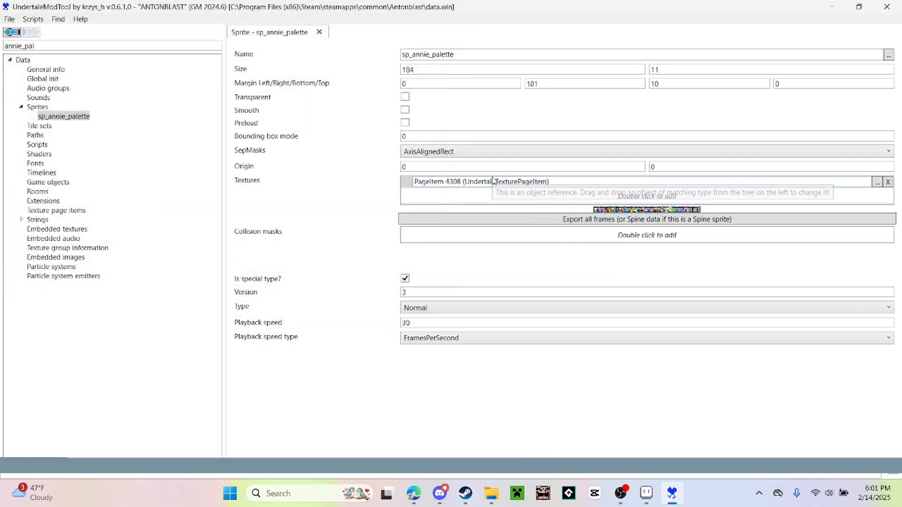
pyautogui.doubleClick(465, 183)
pyautogui.click(407, 141)
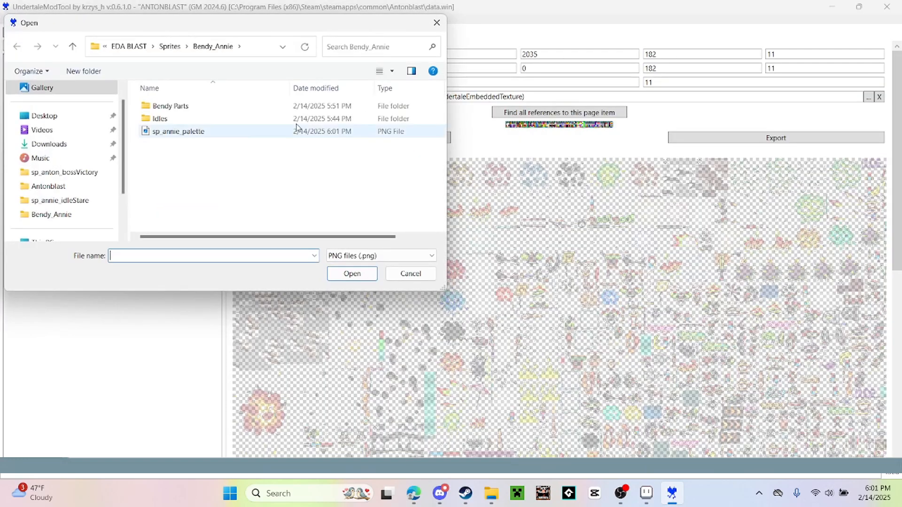
pyautogui.doubleClick(262, 131)
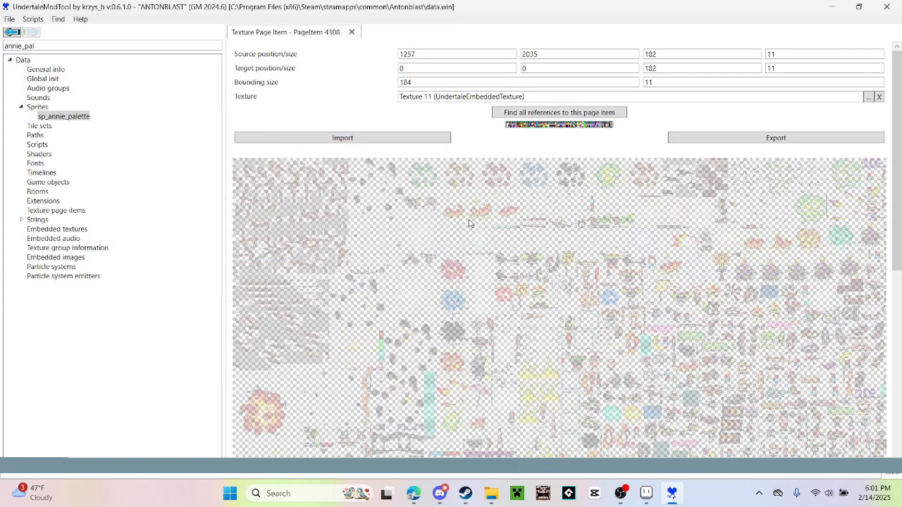
# Open the save dialog for the data file and copy the Antonblast game folder's path from File Explorer.
pyautogui.click(9, 19)
pyautogui.click(47, 64)
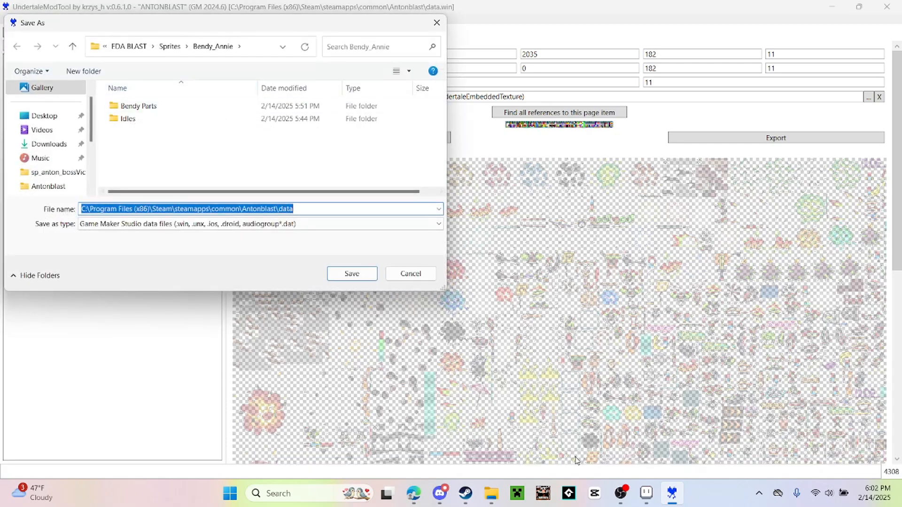
pyautogui.click(484, 497)
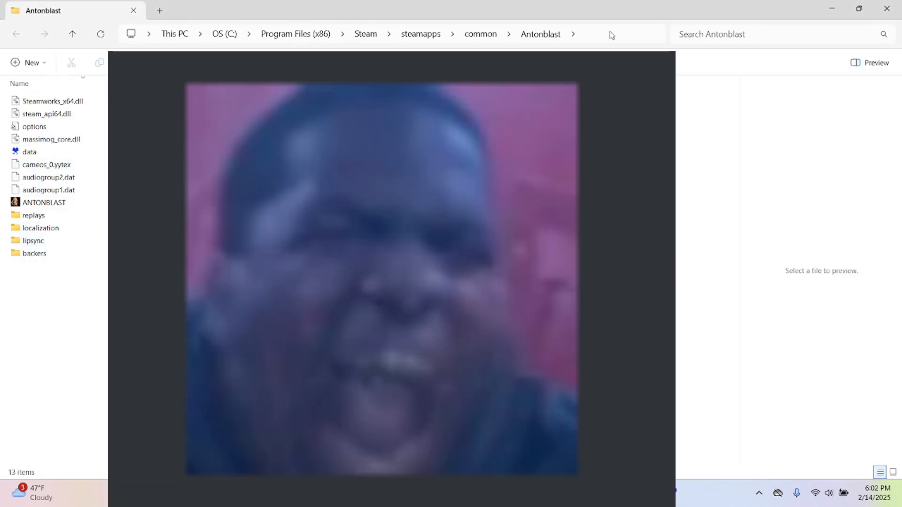
pyautogui.click(610, 32)
pyautogui.hotkey('ctrl', 'c')
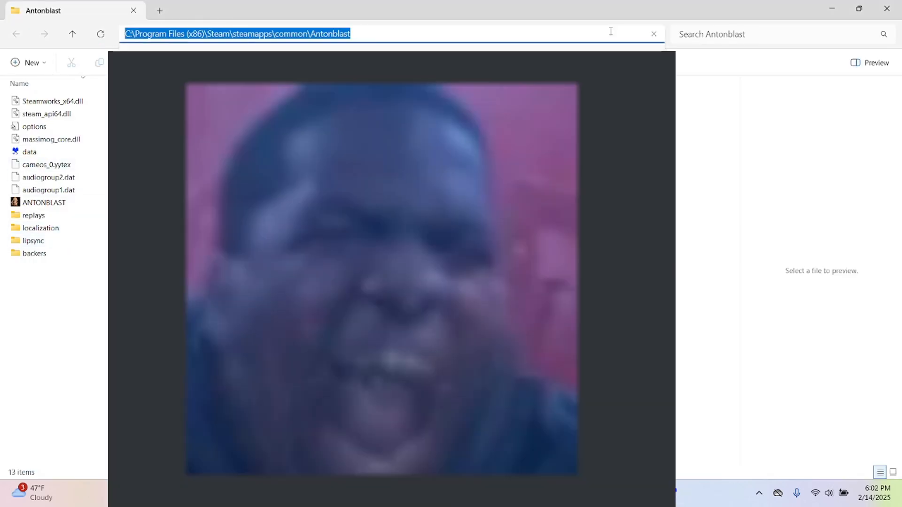
pyautogui.click(574, 427)
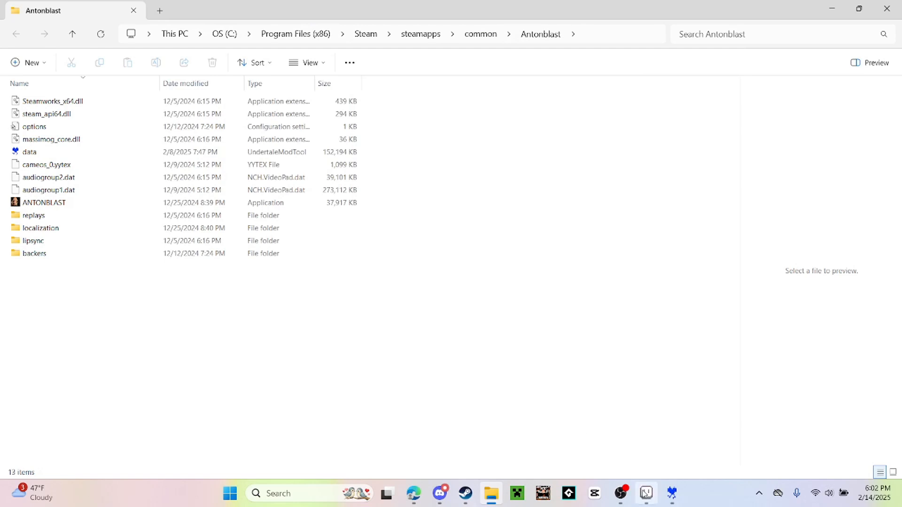
# Save the modified game data as data in the Antonblast folder, replacing the existing file.
pyautogui.click(671, 494)
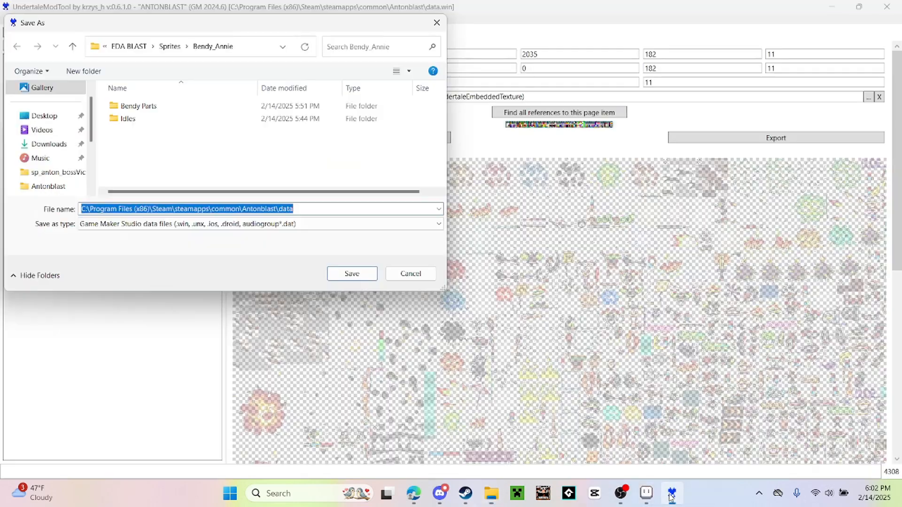
pyautogui.click(245, 48)
pyautogui.hotkey('ctrl', 'v')
pyautogui.press('Return')
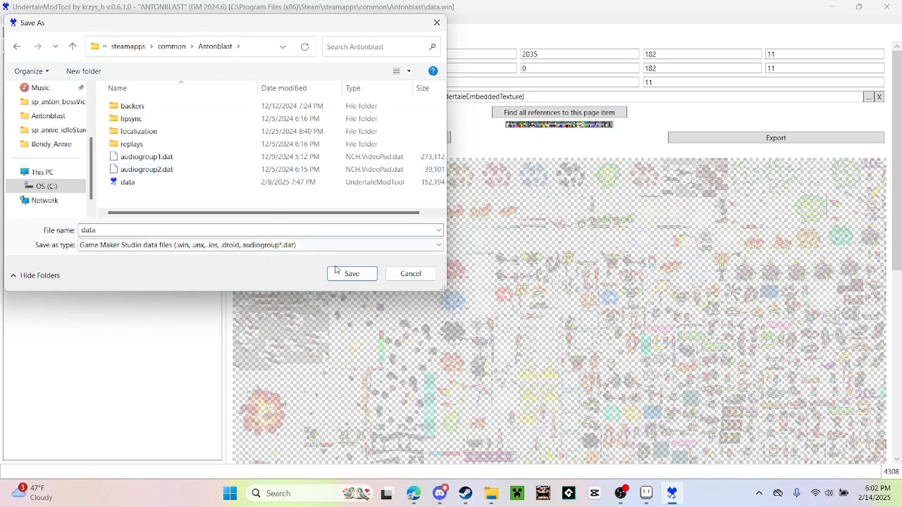
pyautogui.click(350, 274)
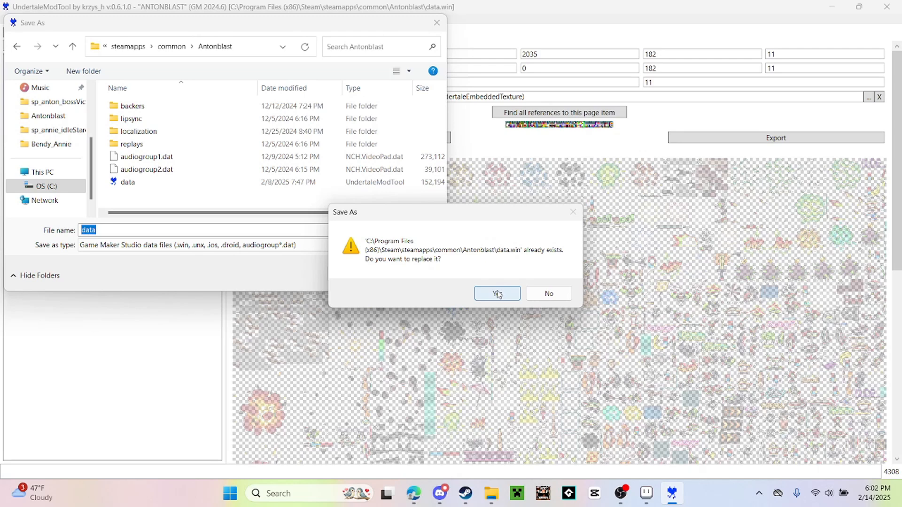
pyautogui.click(497, 293)
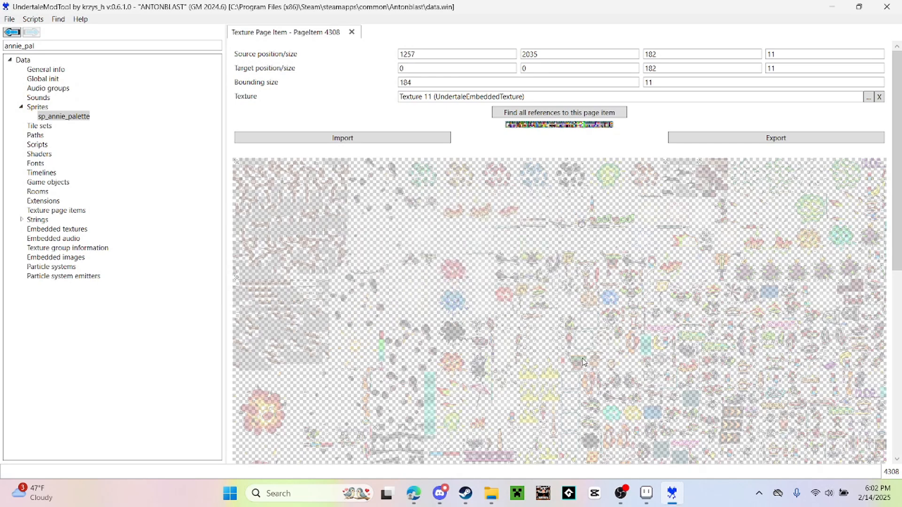
# Switch to Steam and launch Antonblast.
pyautogui.moveTo(648, 497)
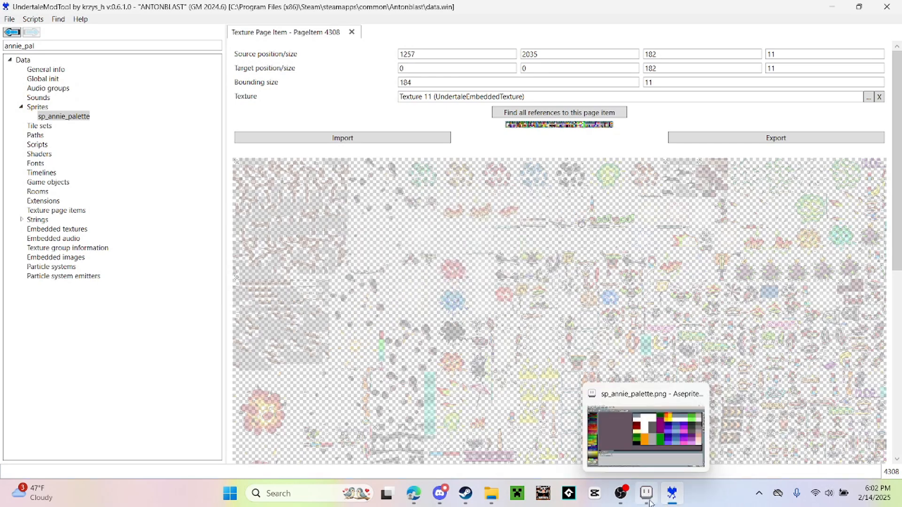
pyautogui.click(465, 494)
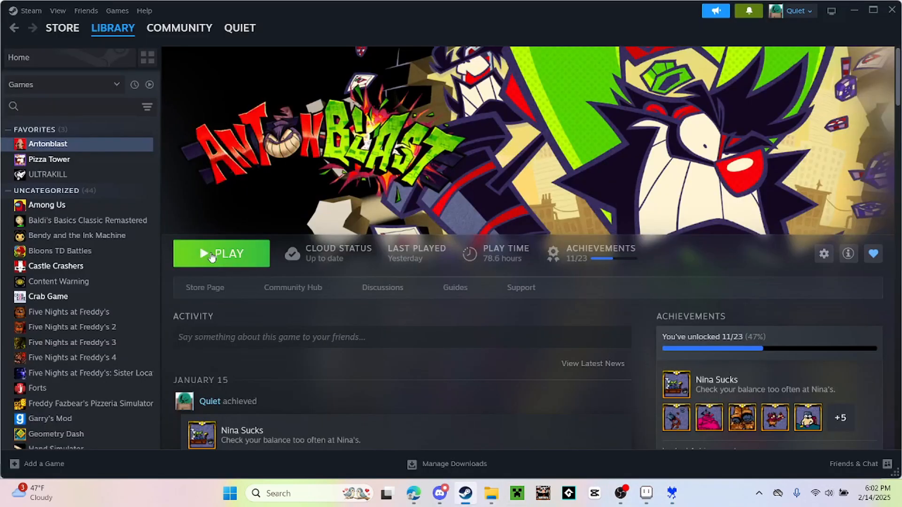
pyautogui.click(211, 256)
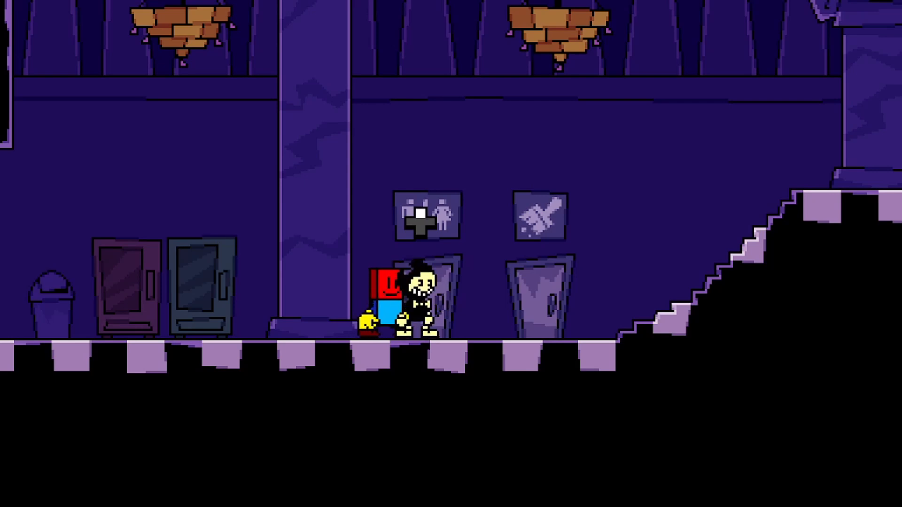
# Enter the paintbrush door in the Entrance Hall and check Bendy's idle sprite in the Annie palettes down to OG Green Gal.
pyautogui.press('Right')
pyautogui.press('Up')
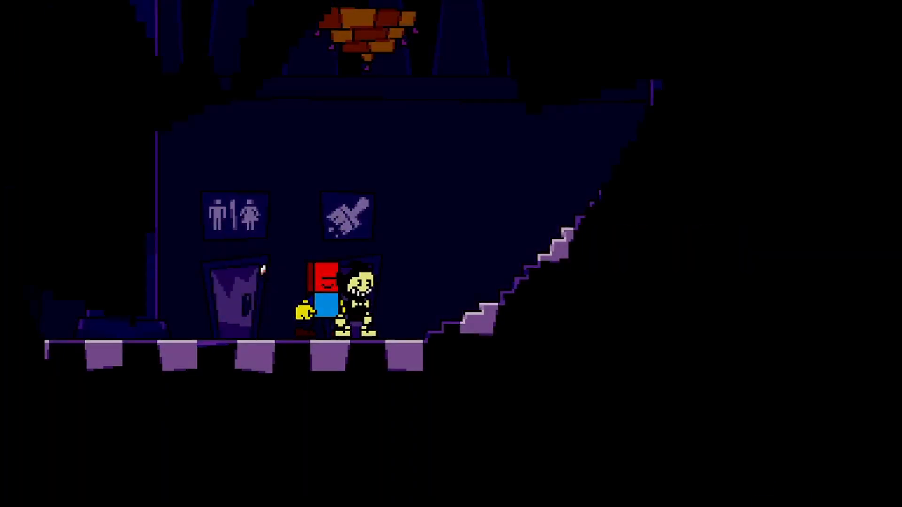
pyautogui.press('Down')
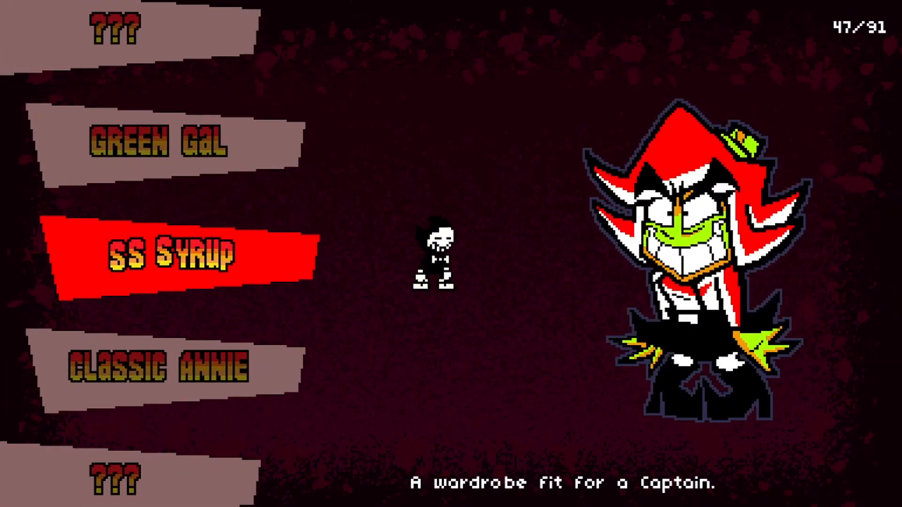
pyautogui.press('Down')
pyautogui.press('Down')
pyautogui.press('Down')
pyautogui.press('Down')
pyautogui.press('Down')
pyautogui.press('Down')
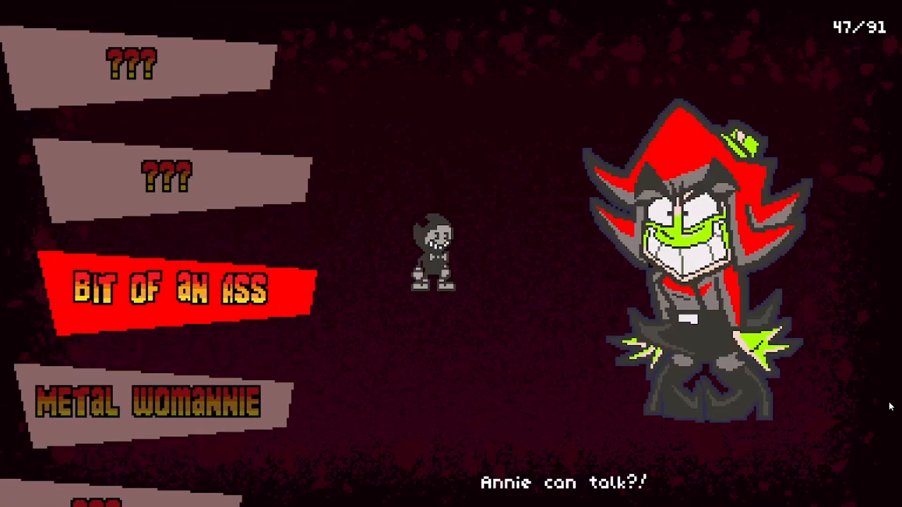
pyautogui.press('Down')
pyautogui.press('Down')
pyautogui.press('Down')
pyautogui.press('Down')
pyautogui.press('Down')
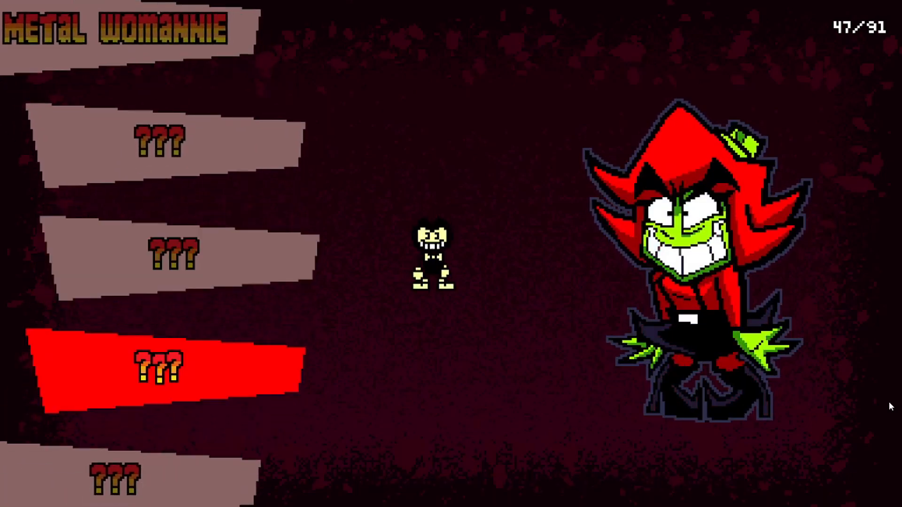
pyautogui.press('Down')
pyautogui.press('Down')
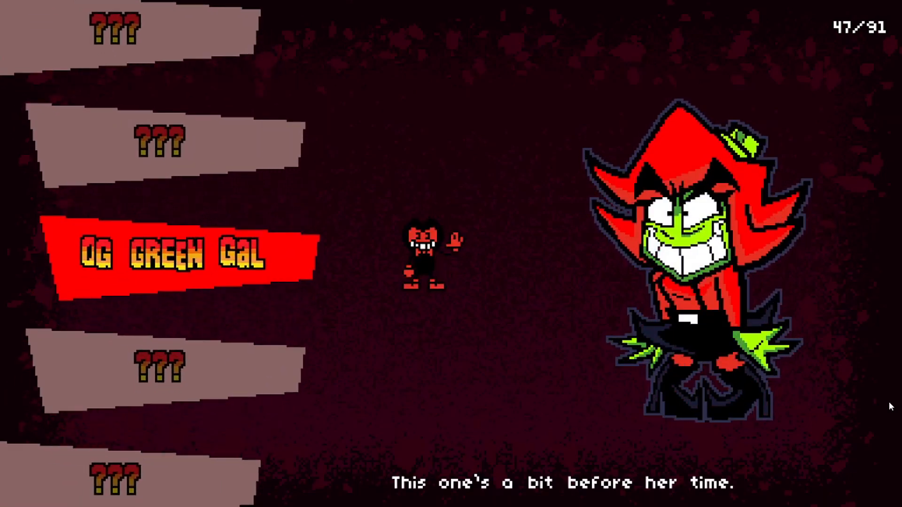
# Check the Bendy idle sprite's colours in the palettes below OG Green Gal, down to Better Call...
pyautogui.press('Down')
pyautogui.press('Down')
pyautogui.press('Down')
pyautogui.press('Down')
pyautogui.press('Down')
pyautogui.press('Down')
pyautogui.press('Down')
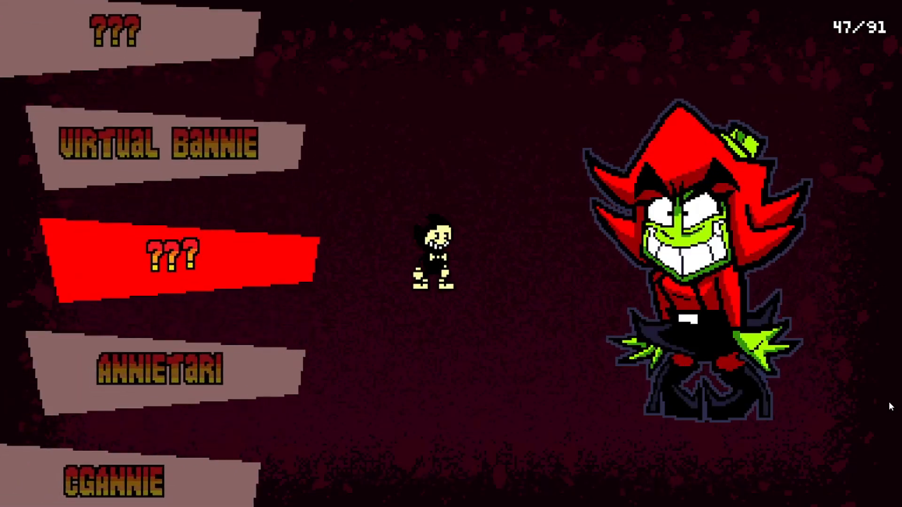
pyautogui.press('Up')
pyautogui.press('Down')
pyautogui.press('Down')
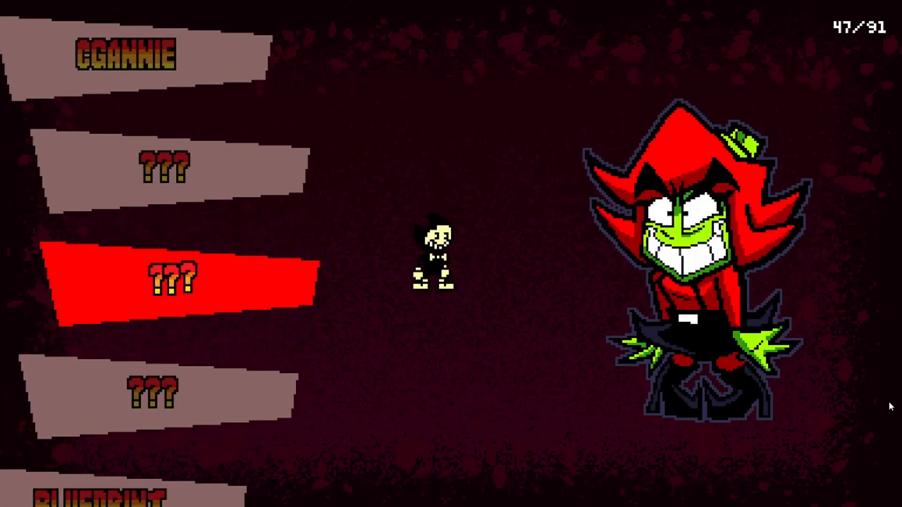
pyautogui.press('Down')
pyautogui.press('Down')
pyautogui.press('Down')
pyautogui.press('Down')
pyautogui.press('Down')
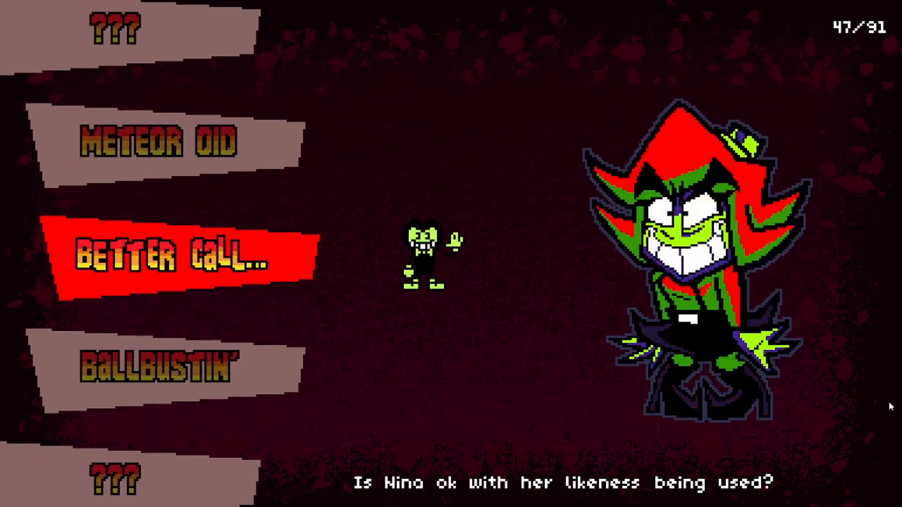
# Compare Bendy's colours in the Ballbustin', Choose. and Beware... palettes, and return to the Entrance Hall.
pyautogui.press('Down')
pyautogui.press('Up')
pyautogui.press('Down')
pyautogui.press('Down')
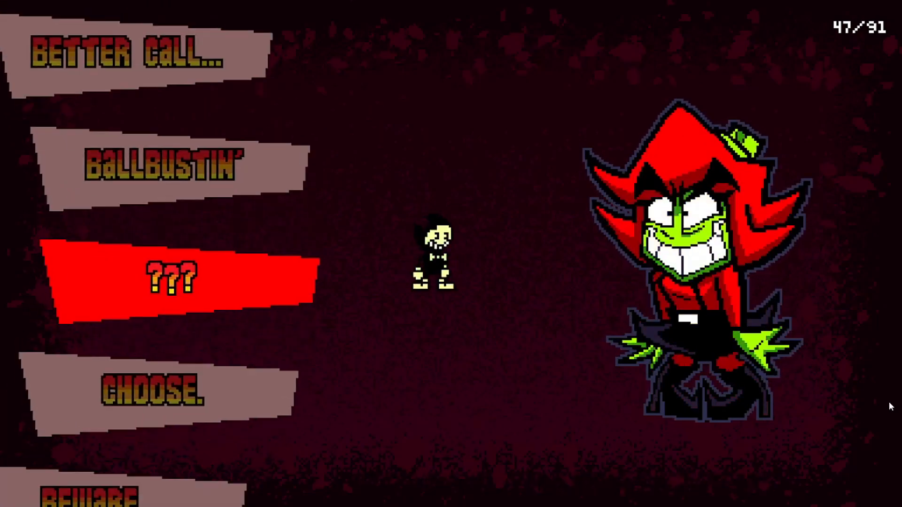
pyautogui.press('Down')
pyautogui.press('Down')
pyautogui.press('Up')
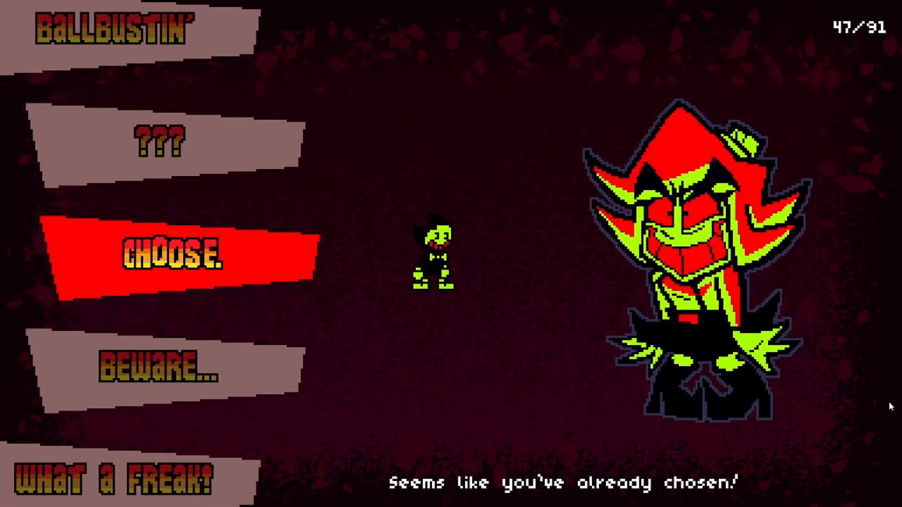
pyautogui.press('Down')
pyautogui.press('Down')
pyautogui.press('Up')
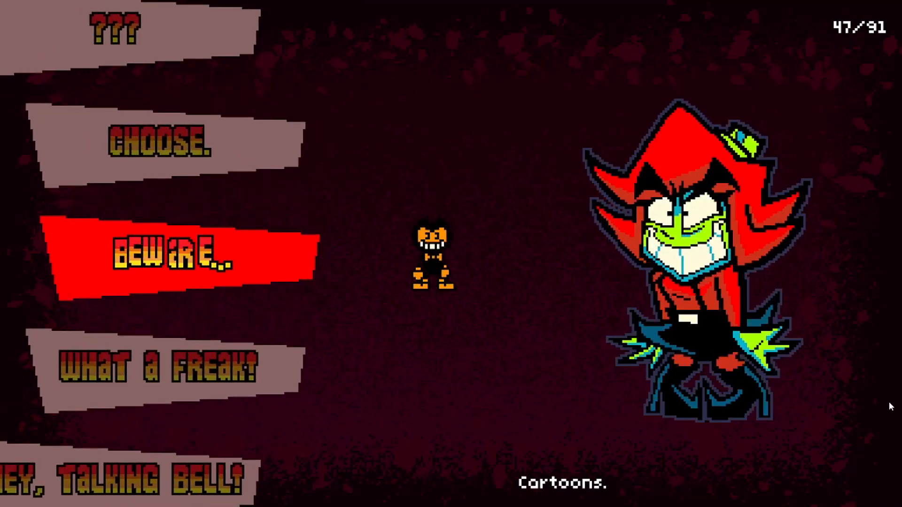
pyautogui.press('Down')
pyautogui.press('Down')
pyautogui.press('Escape')
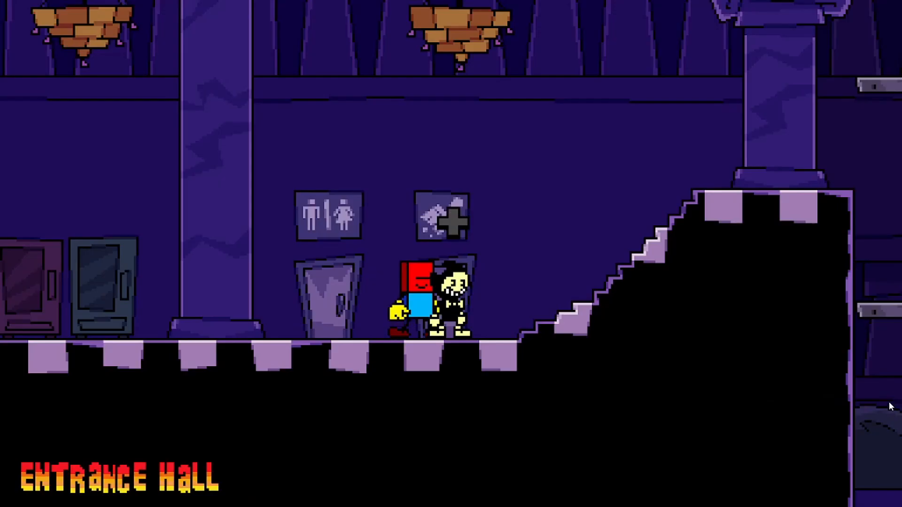
# Walk up the stairs to the pillar and test the character's idle and scream animations there.
pyautogui.press('Right')
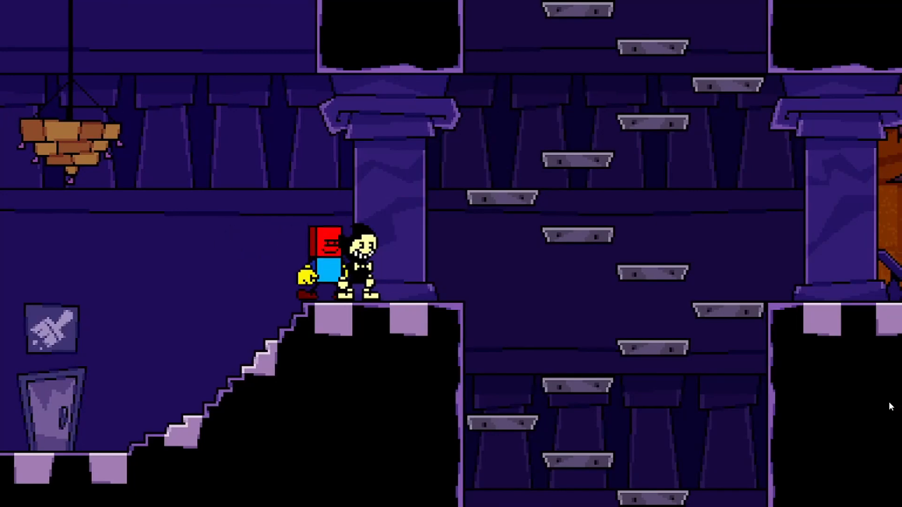
pyautogui.press('Right')
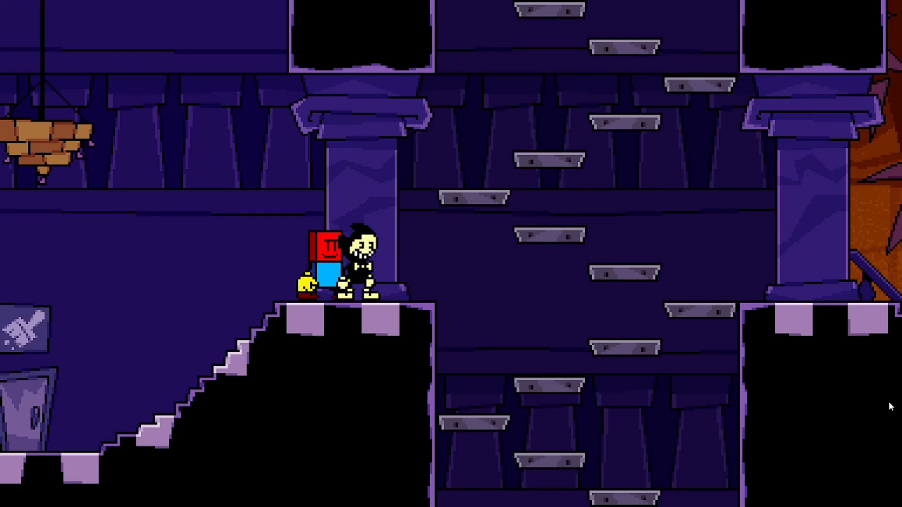
pyautogui.press('c')
pyautogui.press('c')
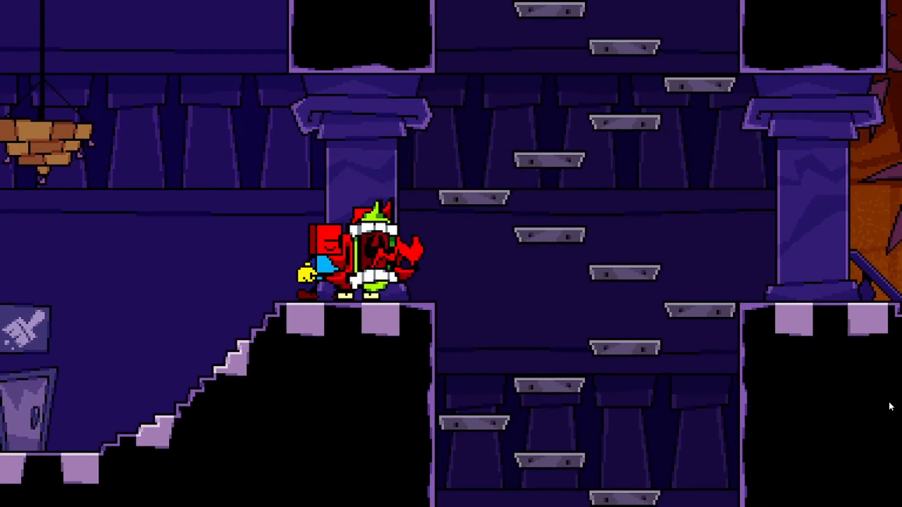
pyautogui.press('c')
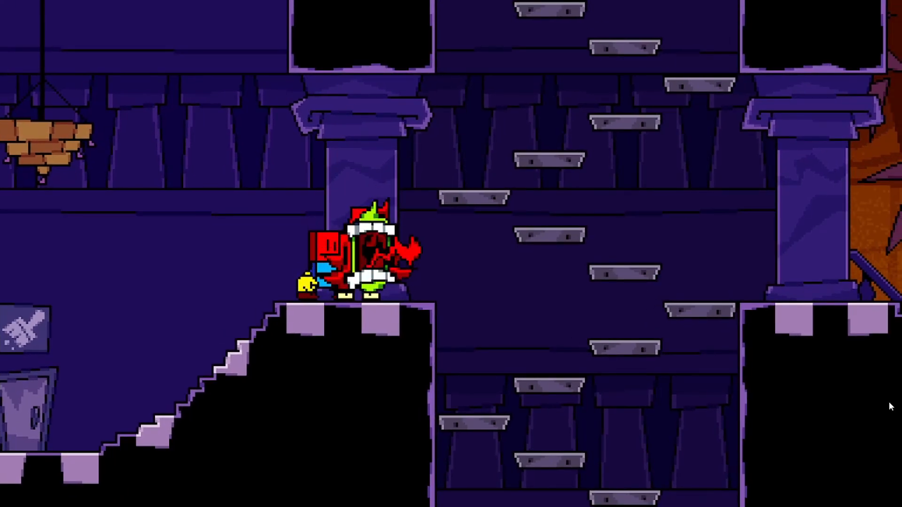
# Return to the restroom door, switch the lead character to Anton, and test his scream and jump with Bendy following.
pyautogui.press('Left')
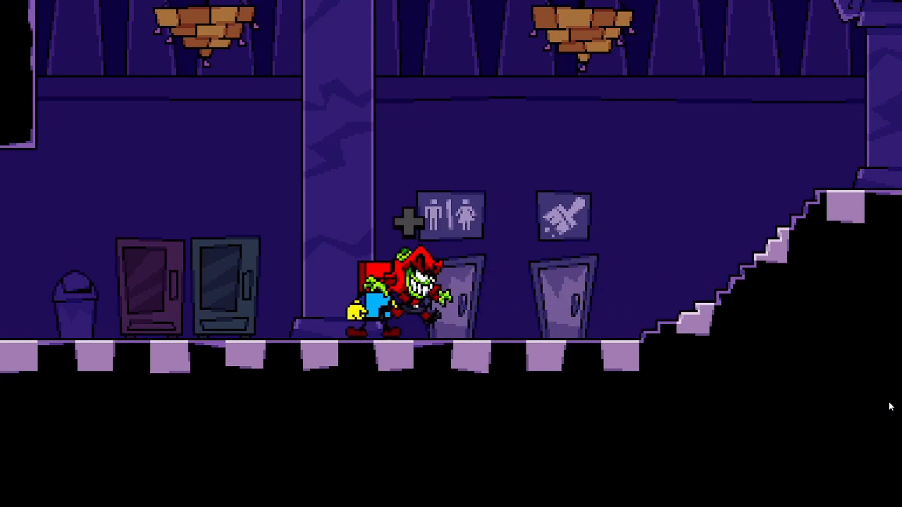
pyautogui.press('Up')
pyautogui.press('c')
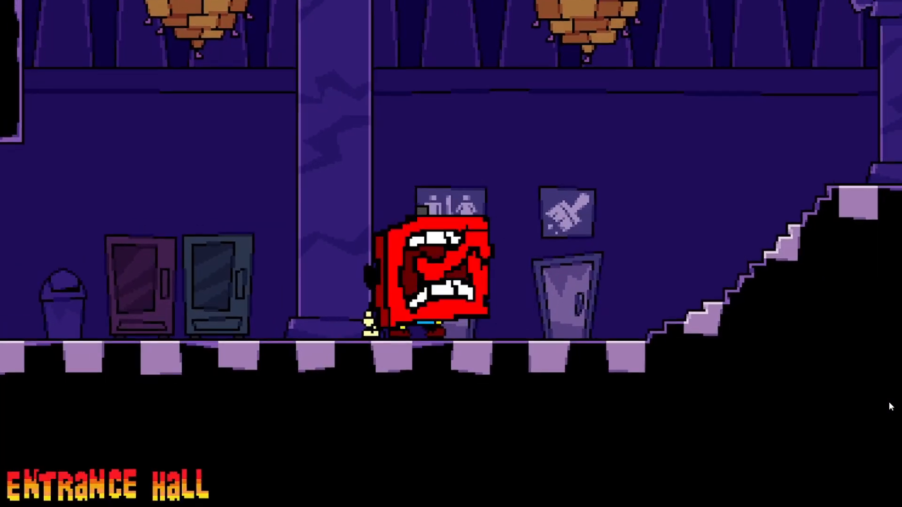
pyautogui.press('z')
pyautogui.press('c')
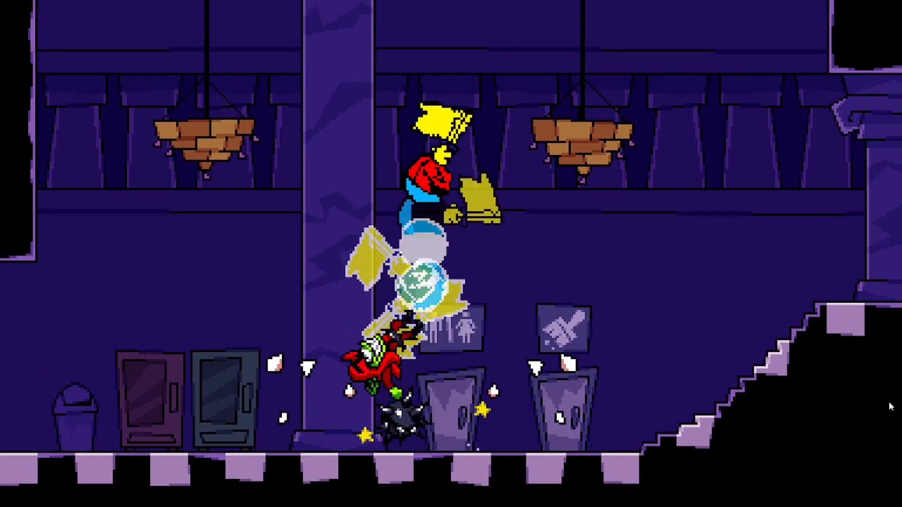
# Switch the lead character back to the Bendy-skinned Annie at the restroom door.
pyautogui.press('Up')
pyautogui.press('c')
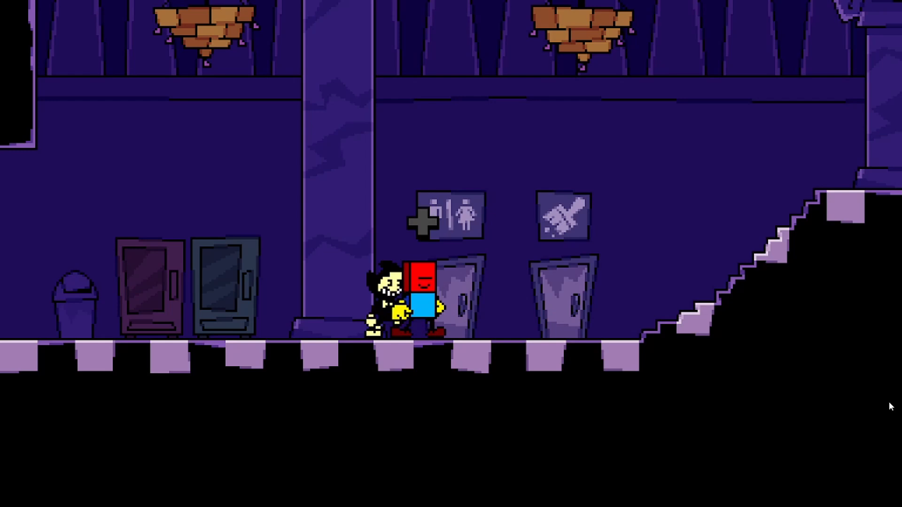
pyautogui.press('Up')
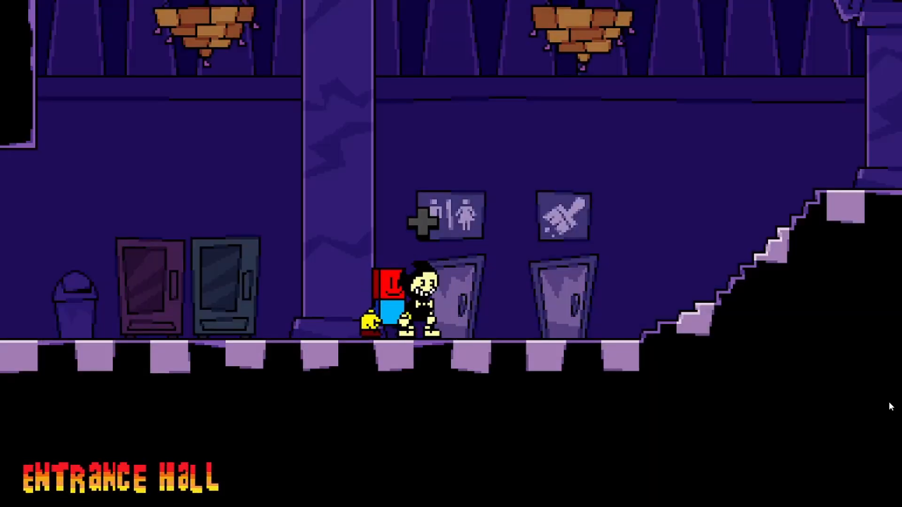